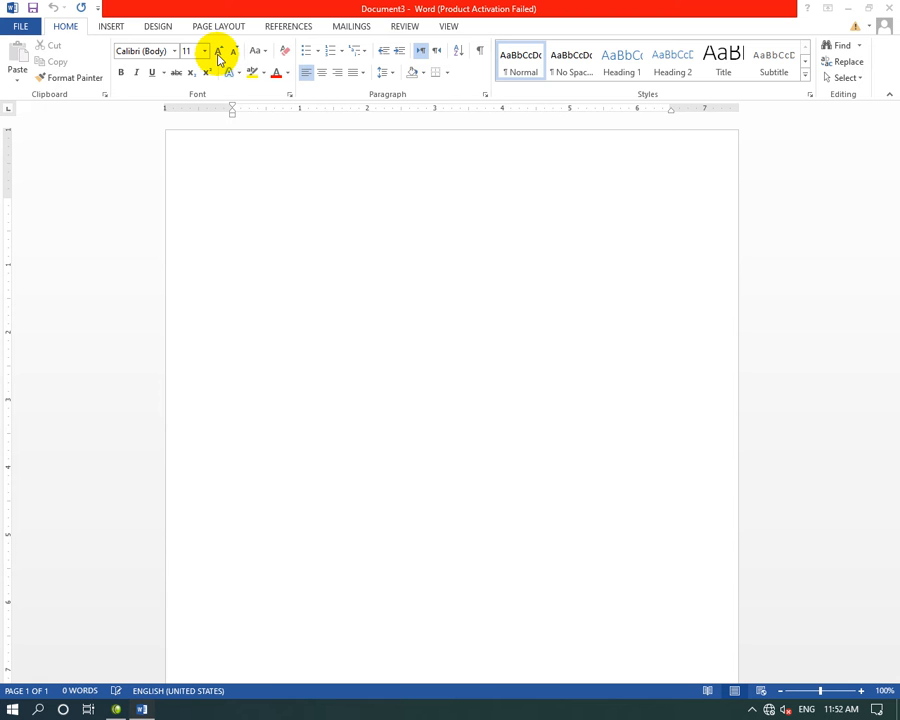
Enter the heading "English Book" and generate paragraphs of built-in sample text below it.
{"action": "left_click", "coordinate": [267, 200]}
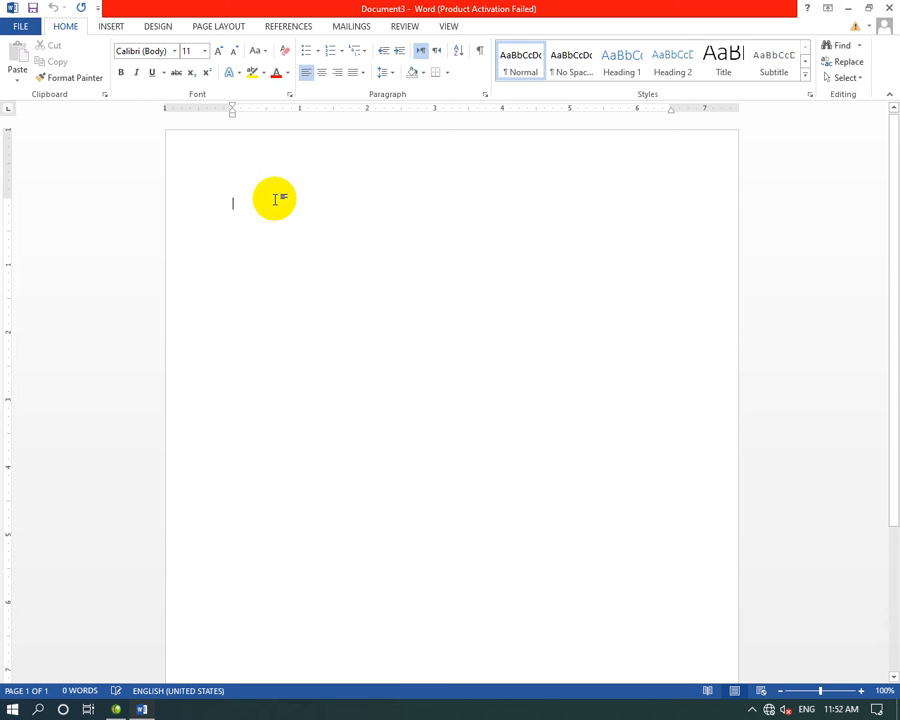
{"action": "type", "text": "English Book"}
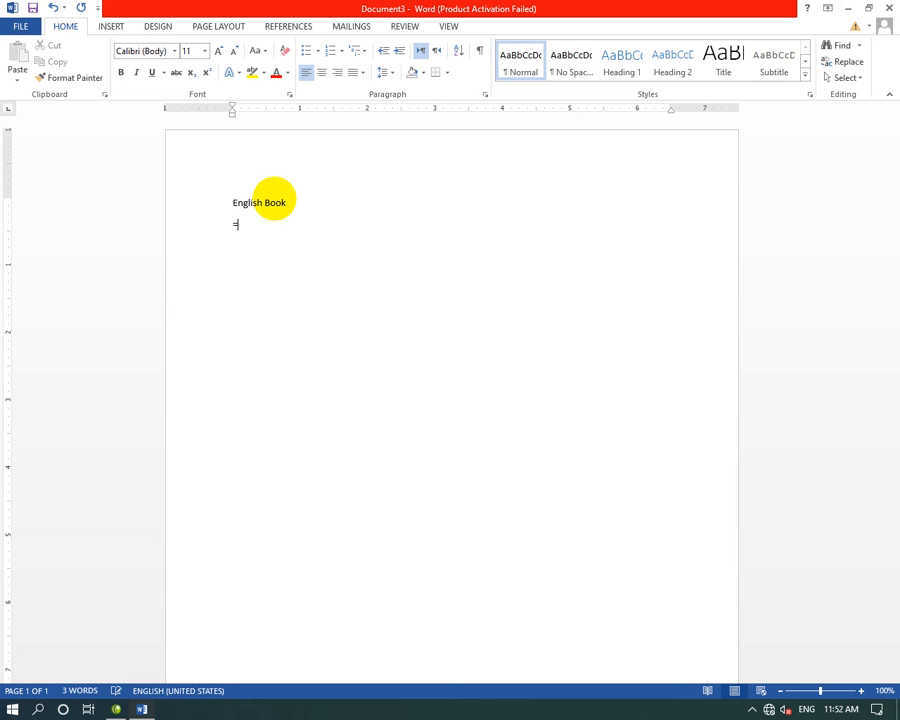
{"action": "key", "text": "Return"}
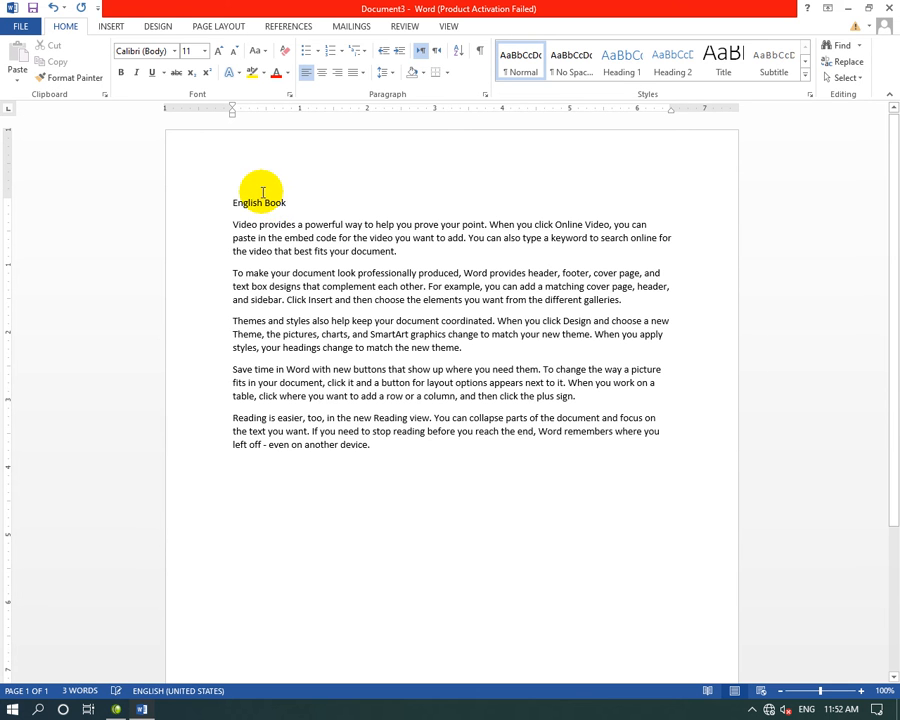
Enlarge the "English Book" heading in increments to a font size of 24.
{"action": "left_click_drag", "start_coordinate": [303, 194], "coordinate": [224, 194]}
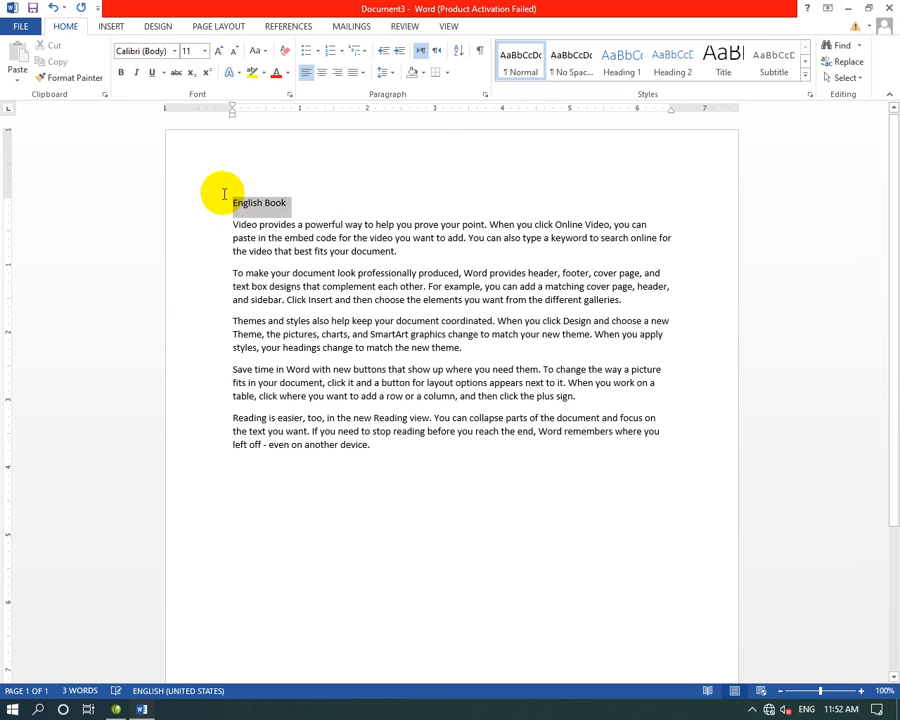
{"action": "left_click", "coordinate": [219, 51]}
{"action": "left_click", "coordinate": [219, 51]}
{"action": "left_click", "coordinate": [219, 51]}
{"action": "left_click", "coordinate": [219, 51]}
{"action": "left_click", "coordinate": [219, 51]}
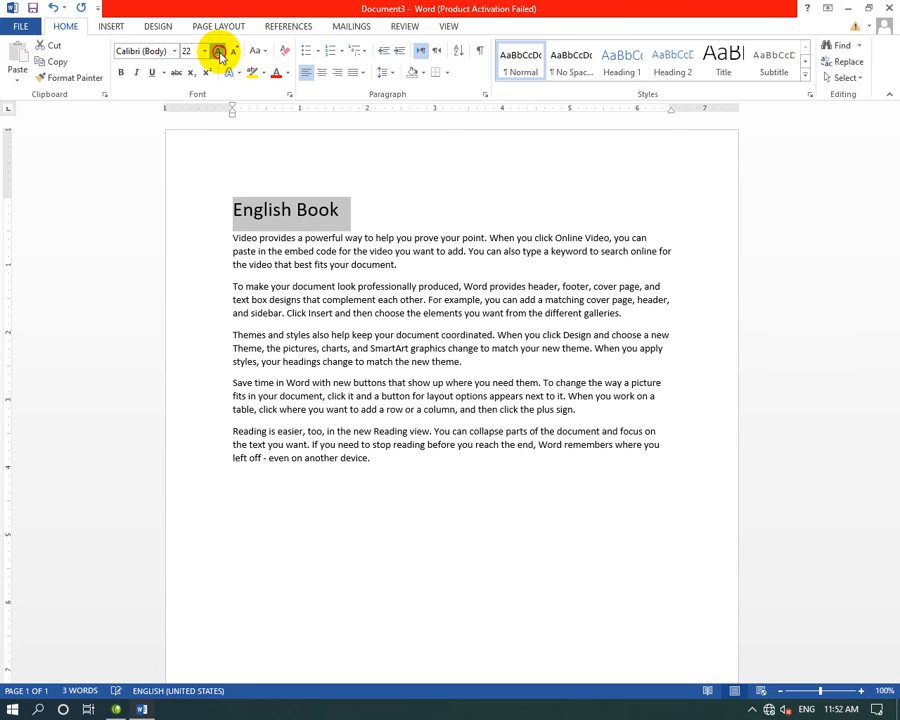
{"action": "left_click", "coordinate": [219, 51]}
{"action": "left_click", "coordinate": [219, 51]}
Set the "English Book" heading's font size to 72 and grow it in increments to 100.
{"action": "left_click", "coordinate": [204, 51]}
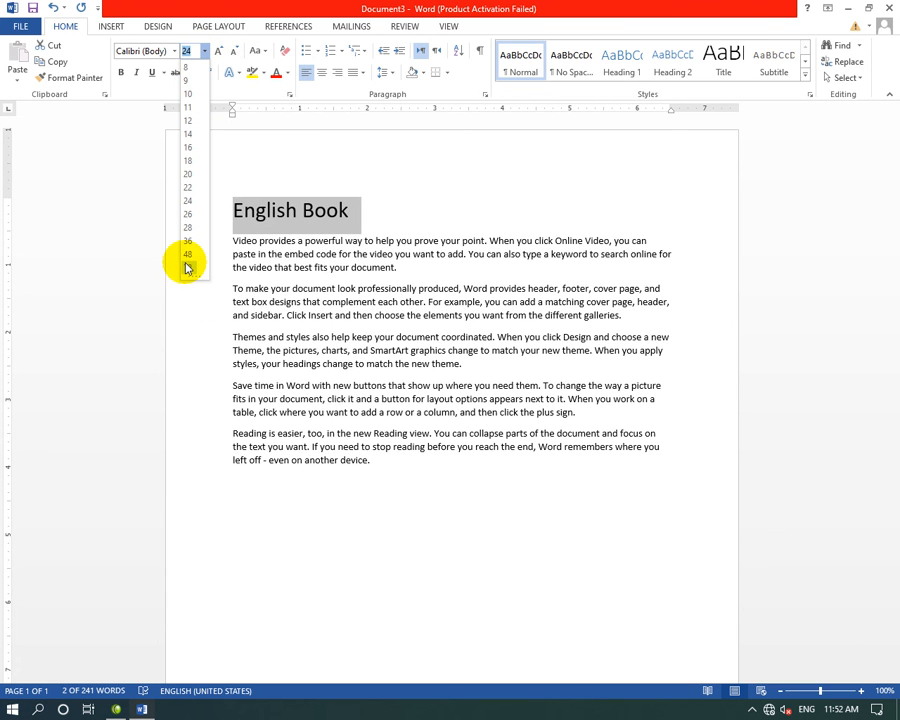
{"action": "left_click", "coordinate": [187, 267]}
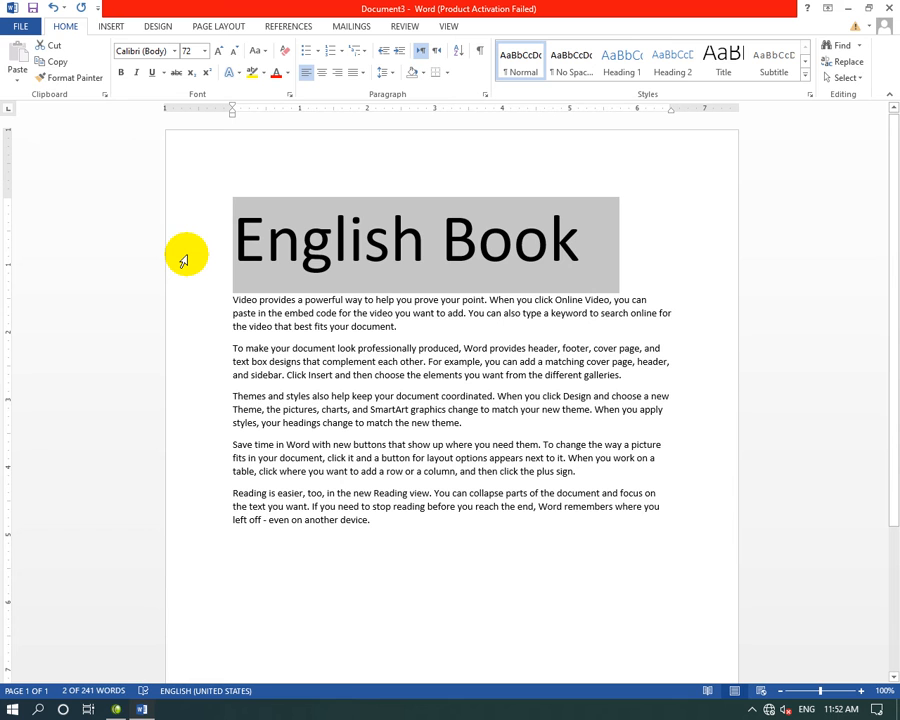
{"action": "left_click", "coordinate": [219, 52]}
{"action": "left_click", "coordinate": [219, 52]}
{"action": "left_click", "coordinate": [219, 52]}
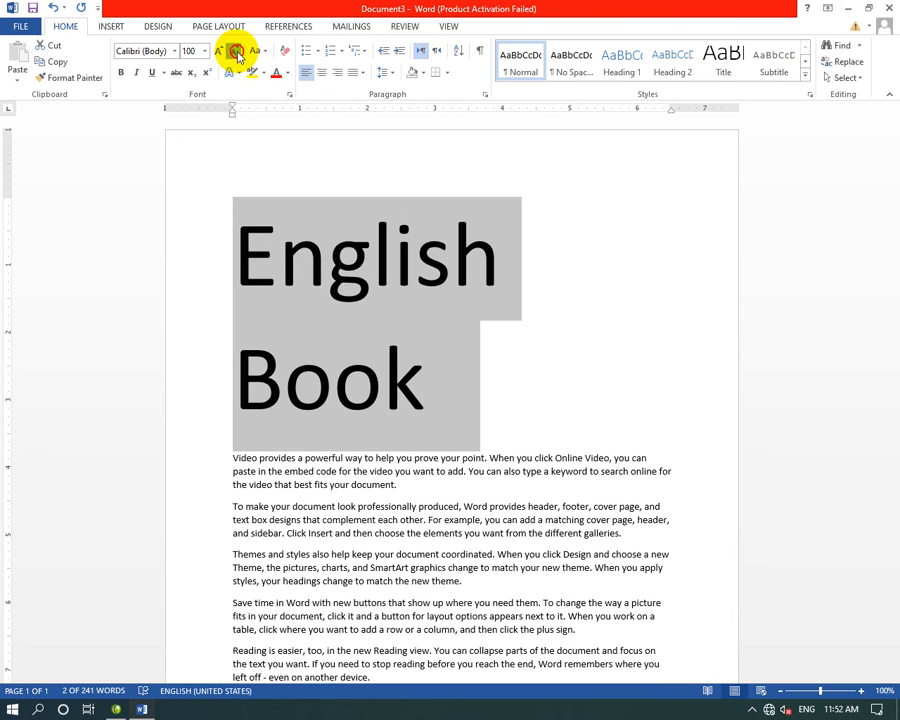
Shrink the "English Book" heading in increments to a font size of 48 and deselect it.
{"action": "left_click", "coordinate": [237, 53]}
{"action": "left_click", "coordinate": [237, 53]}
{"action": "left_click", "coordinate": [237, 53]}
{"action": "left_click", "coordinate": [237, 53]}
{"action": "left_click", "coordinate": [237, 53]}
{"action": "left_click", "coordinate": [237, 53]}
{"action": "left_click", "coordinate": [237, 53]}
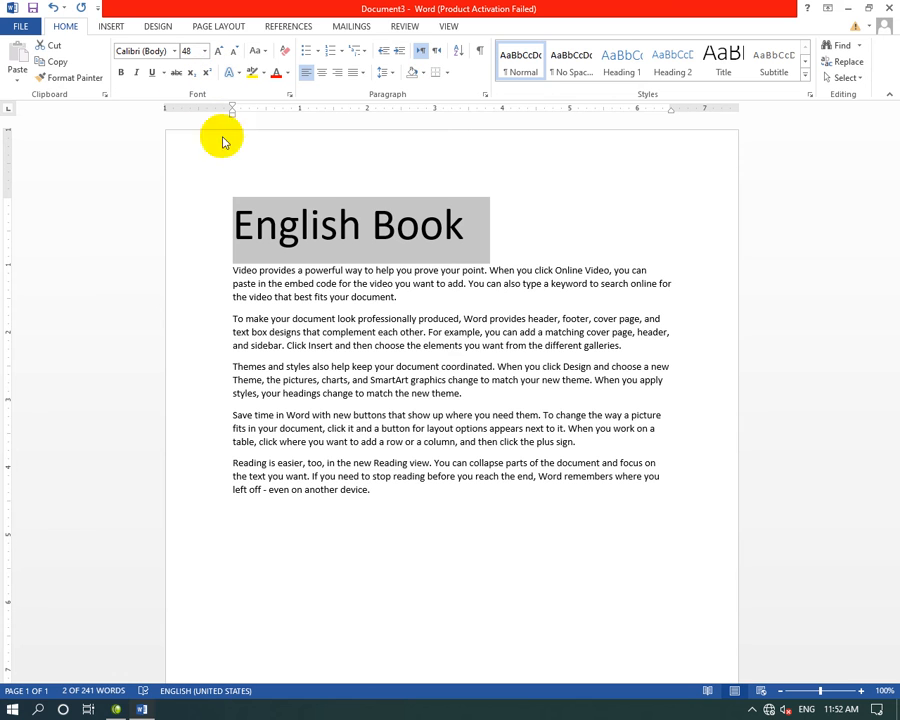
{"action": "left_click", "coordinate": [397, 414]}
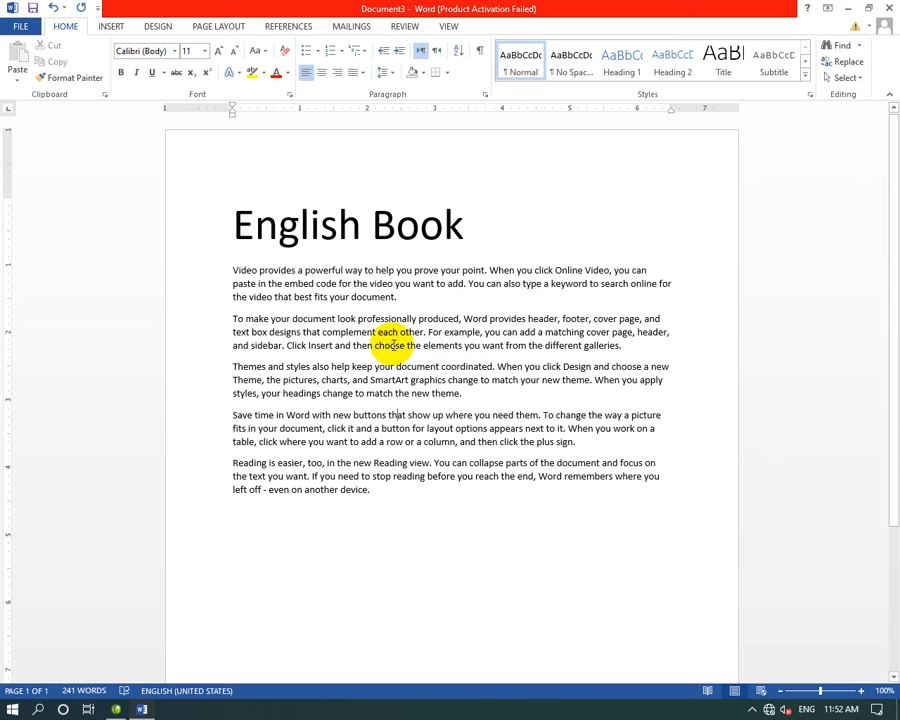
Apply strikethrough to "footer, cover page, and text box designs that complement each other" in the second paragraph.
{"action": "left_click_drag", "start_coordinate": [422, 332], "coordinate": [563, 320]}
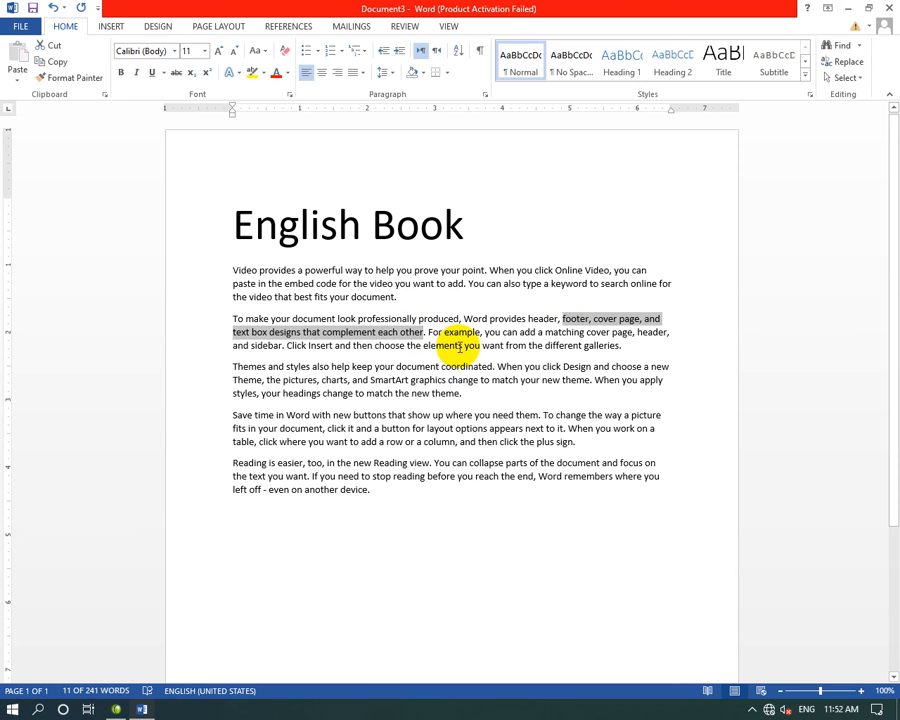
{"action": "left_click", "coordinate": [176, 74]}
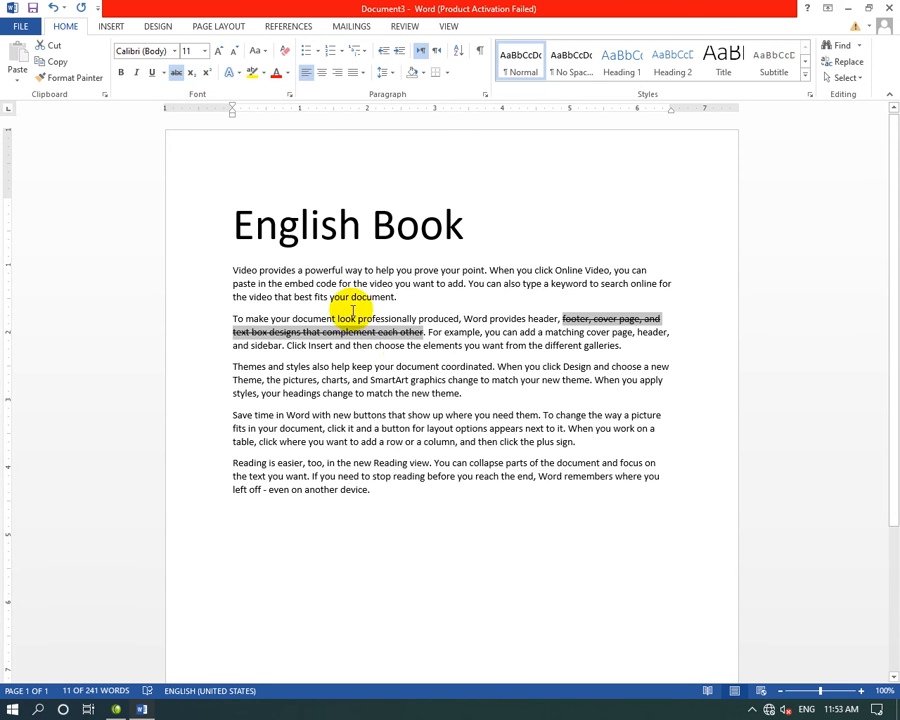
{"action": "left_click", "coordinate": [335, 345]}
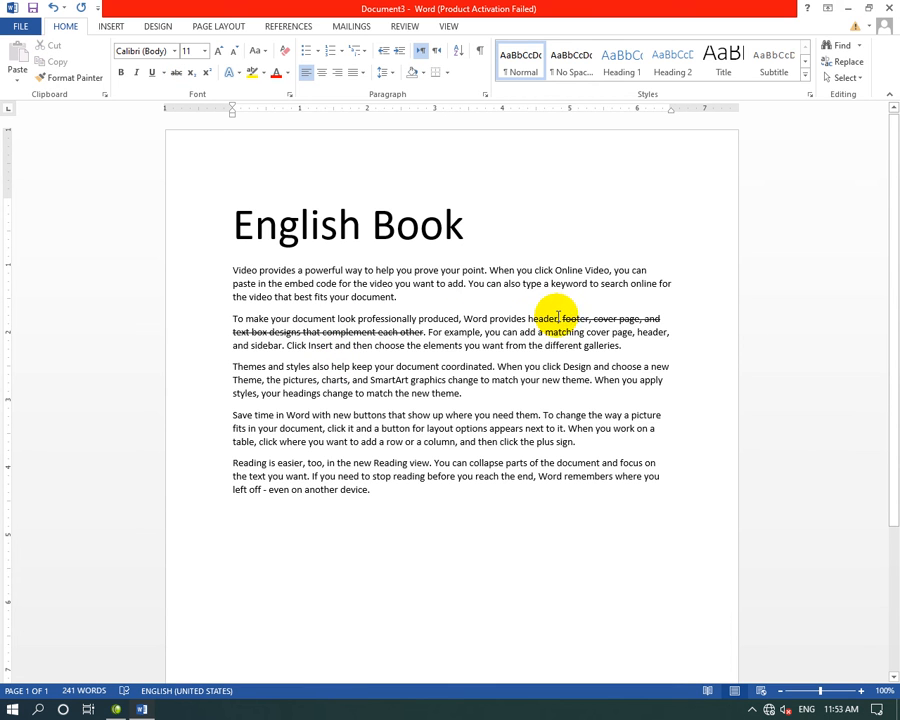
Remove the strikethrough from the crossed-out phrase in the second paragraph.
{"action": "left_click_drag", "start_coordinate": [564, 320], "coordinate": [424, 338]}
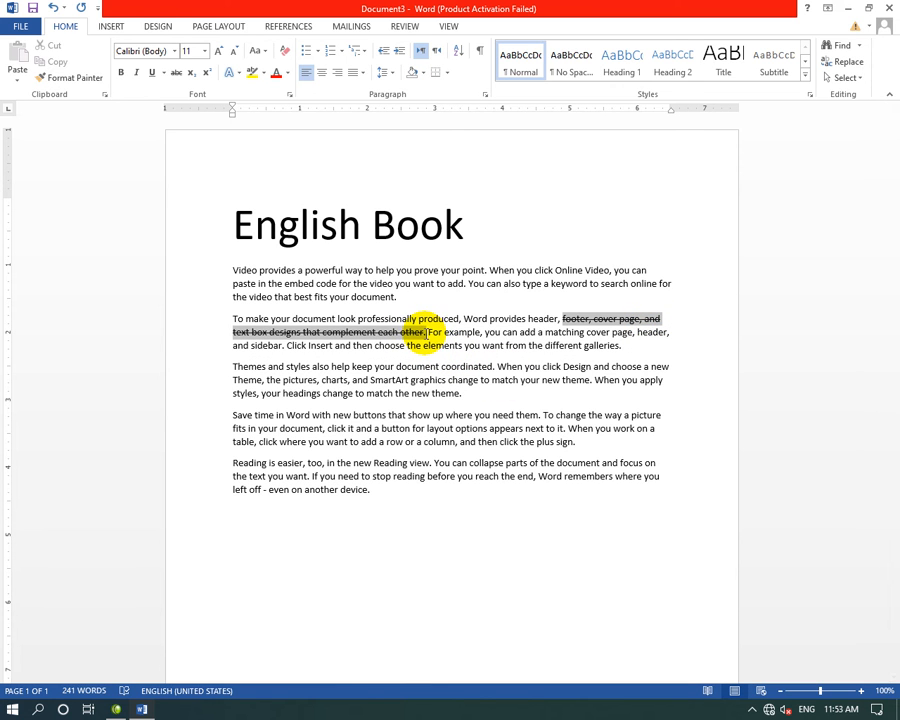
{"action": "left_click", "coordinate": [176, 72]}
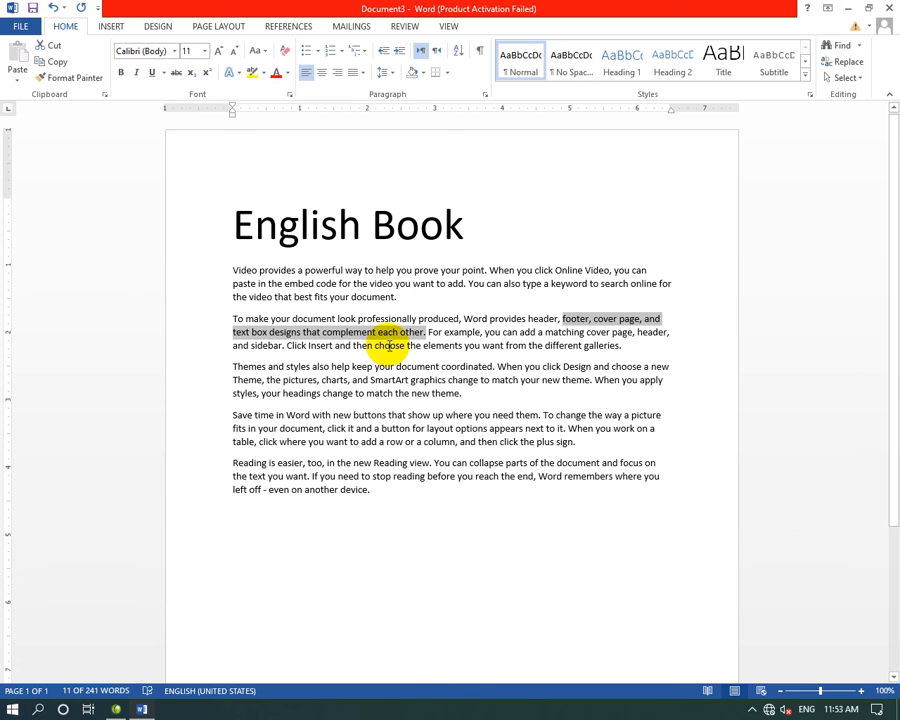
{"action": "left_click", "coordinate": [466, 367]}
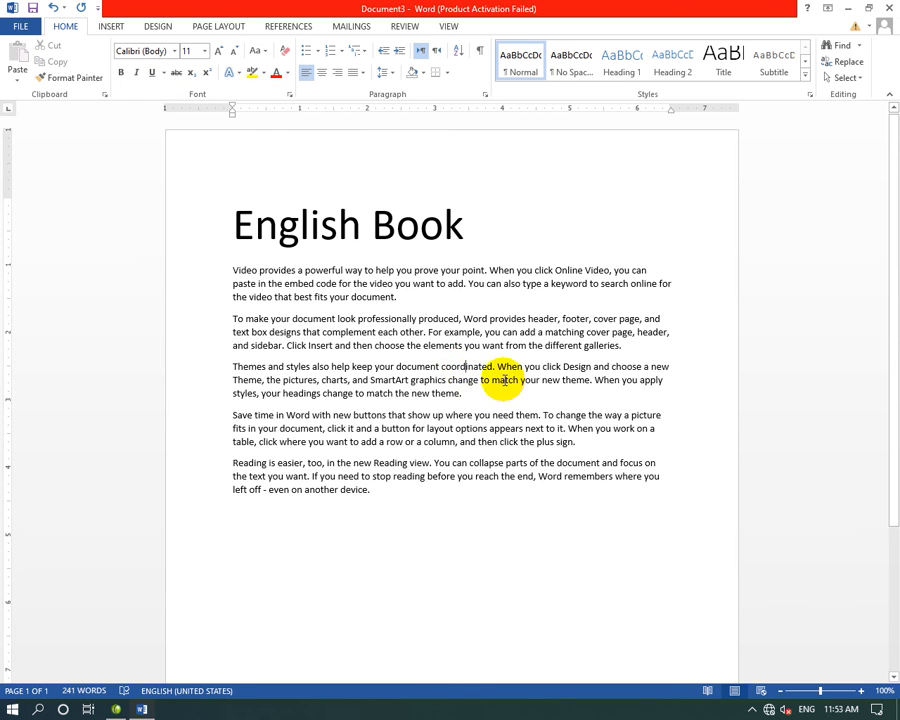
Apply strikethrough to "and styles also help keep your document coordinated" in the third paragraph.
{"action": "left_click_drag", "start_coordinate": [493, 367], "coordinate": [280, 361]}
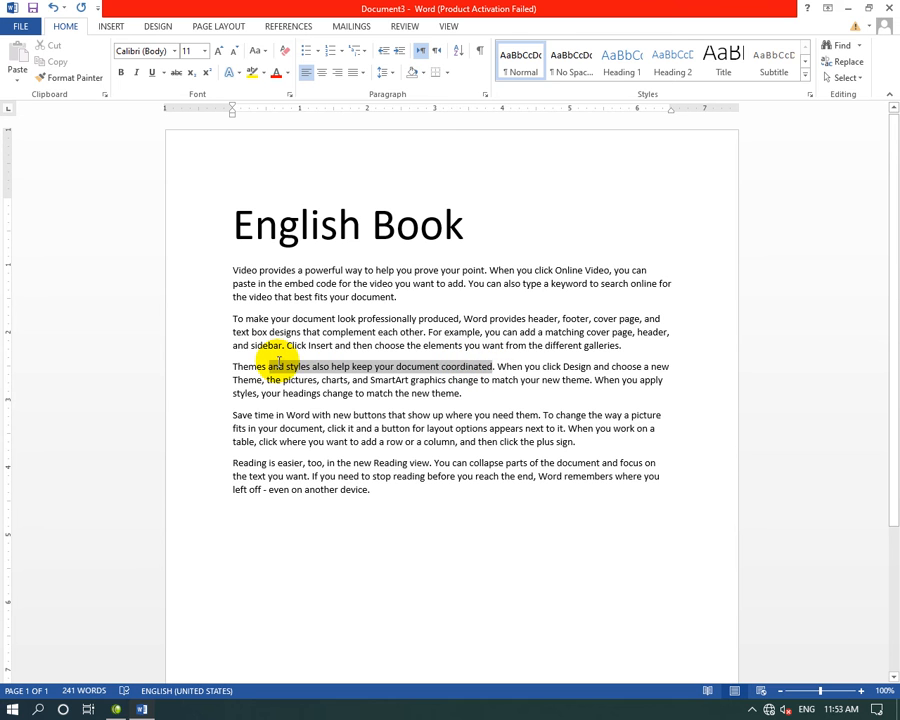
{"action": "left_click", "coordinate": [176, 72]}
{"action": "left_click", "coordinate": [494, 370]}
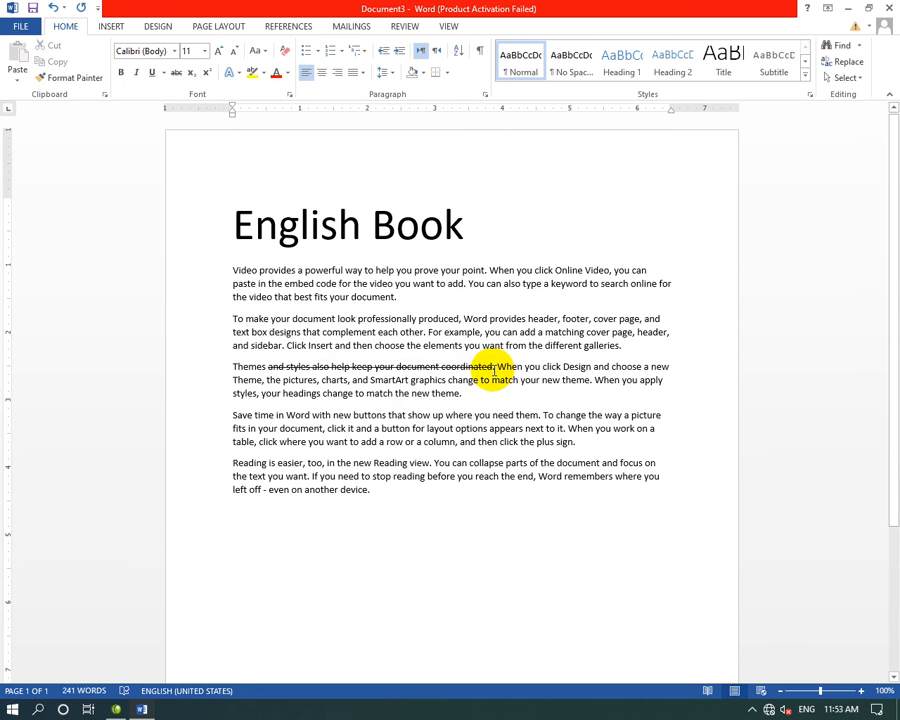
Remove the strikethrough from the crossed-out phrase in the third paragraph.
{"action": "left_click_drag", "start_coordinate": [494, 370], "coordinate": [272, 368]}
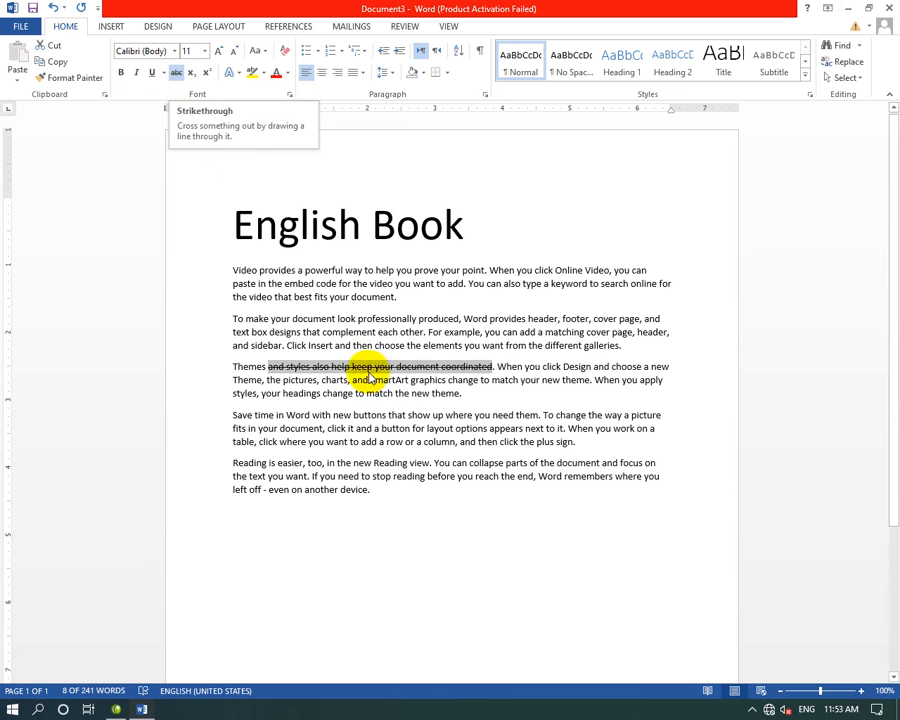
{"action": "left_click", "coordinate": [176, 72]}
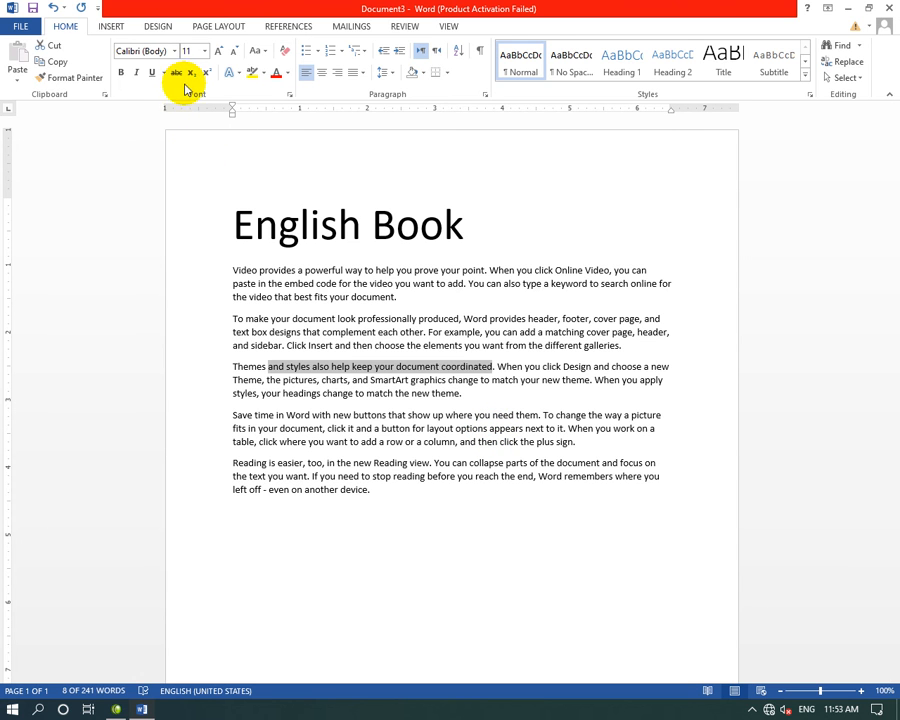
{"action": "left_click", "coordinate": [318, 267]}
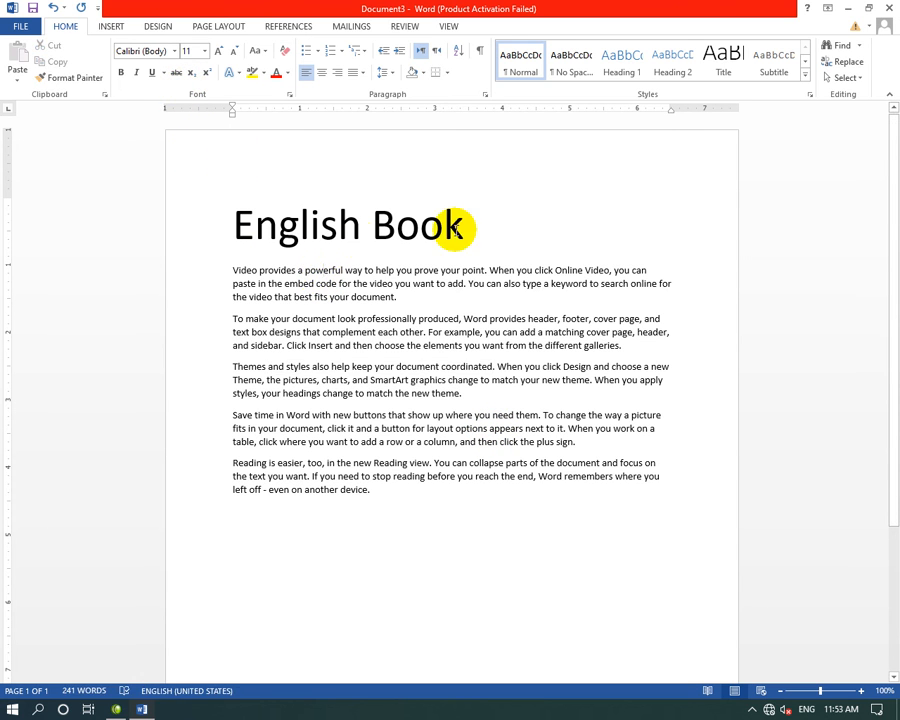
Set the "English Book" heading to the minimum font size of 1, followed by the maximum of 1638.
{"action": "left_click_drag", "start_coordinate": [468, 229], "coordinate": [287, 233]}
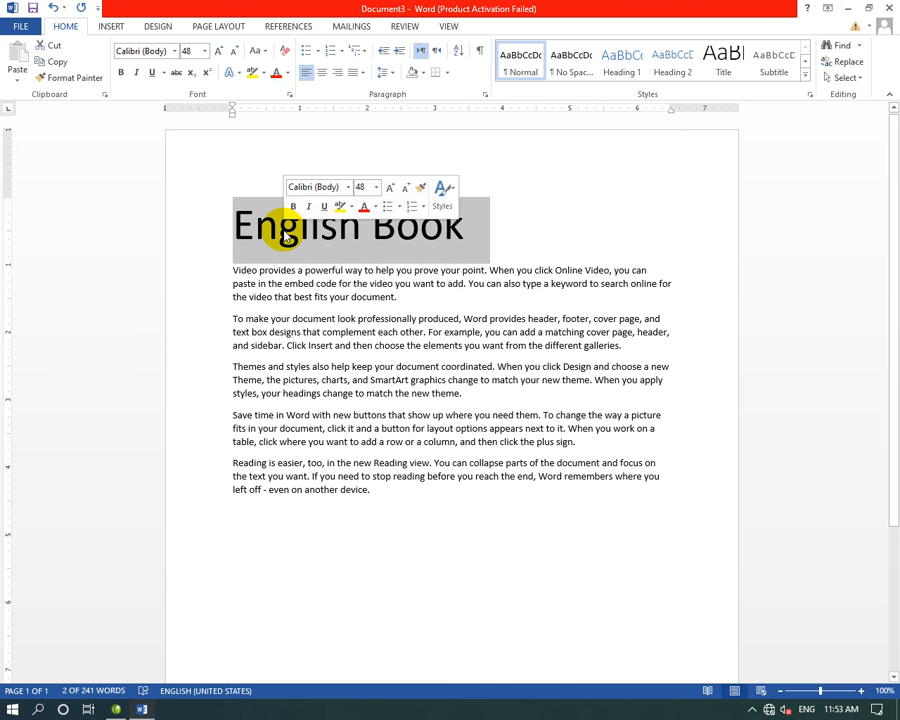
{"action": "left_click", "coordinate": [197, 52]}
{"action": "left_click_drag", "start_coordinate": [191, 52], "coordinate": [175, 52]}
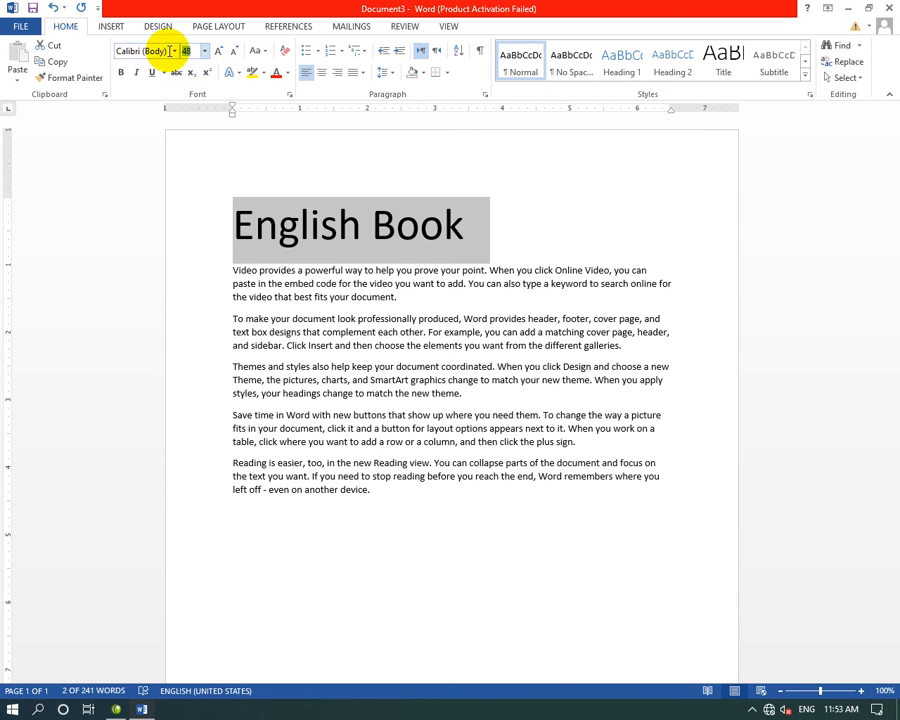
{"action": "type", "text": "1"}
{"action": "key", "text": "Return"}
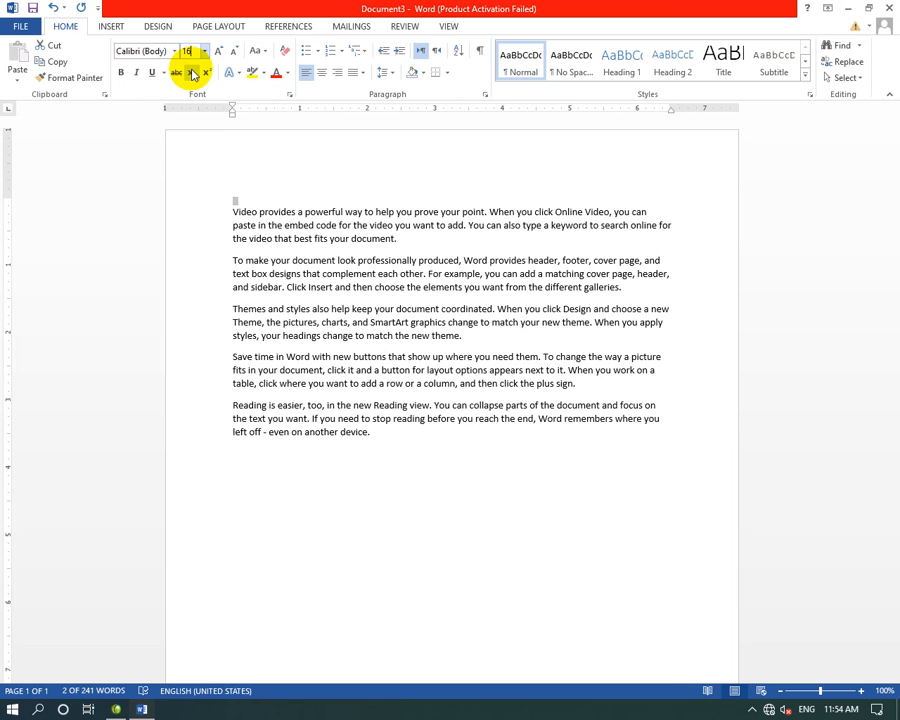
{"action": "type", "text": "8"}
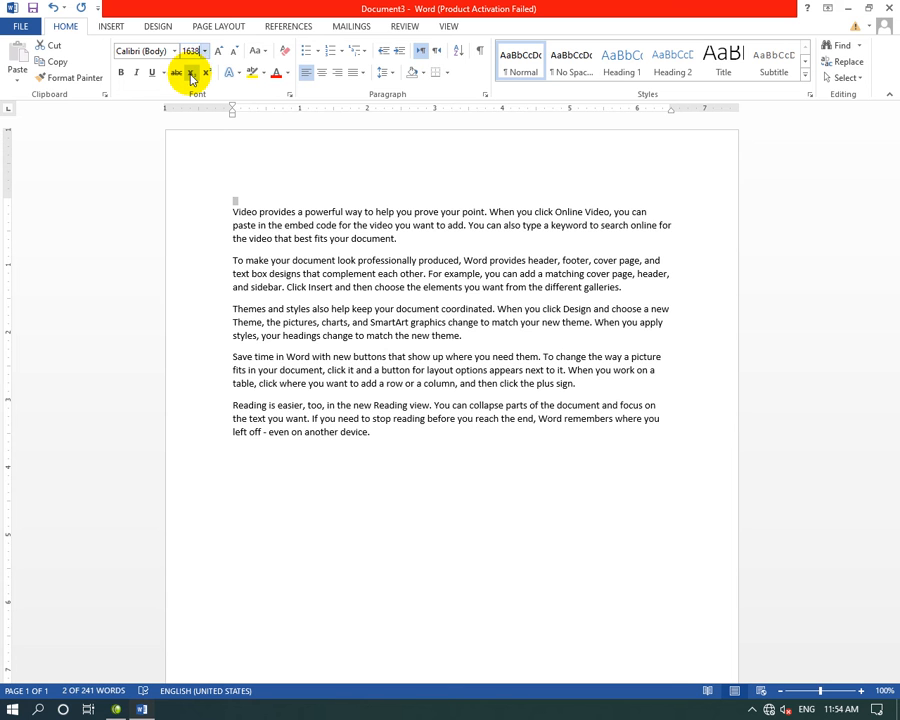
{"action": "key", "text": "Return"}
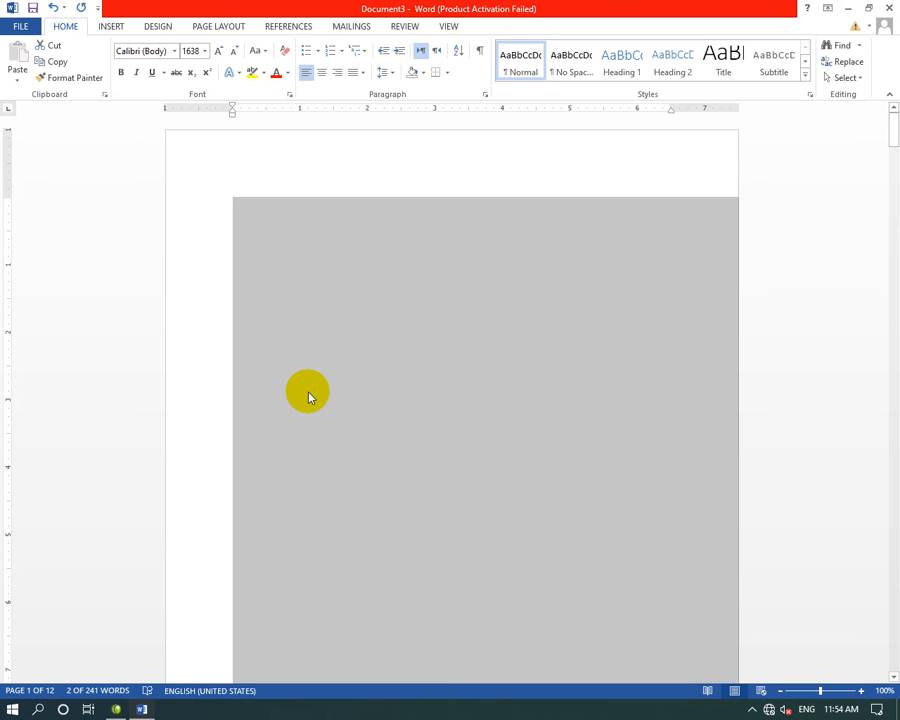
Try to set the heading's font size to 1639 and dismiss the warning.
{"action": "left_click", "coordinate": [191, 50]}
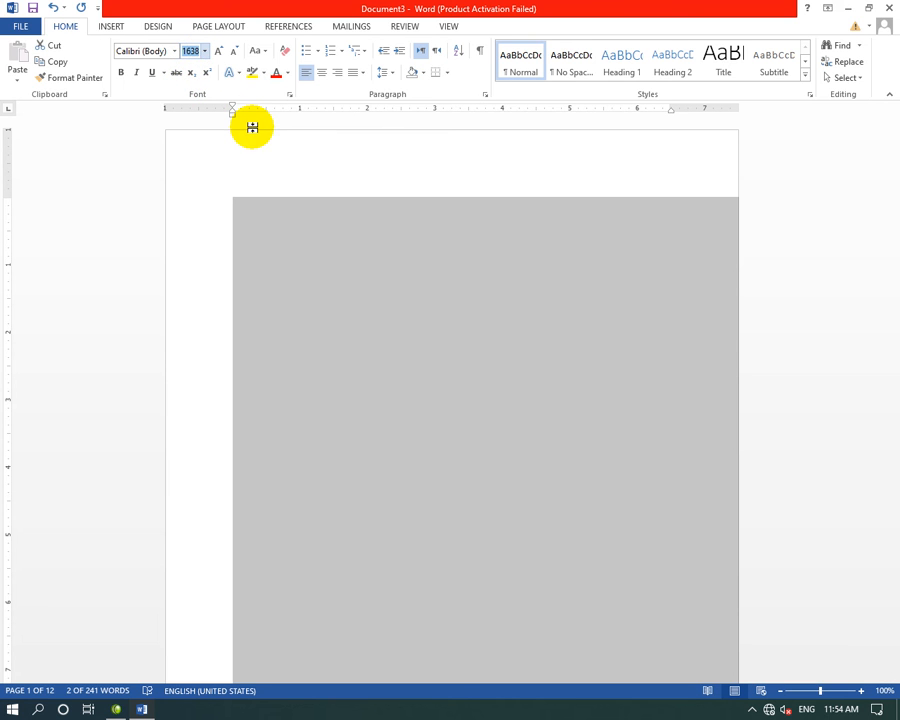
{"action": "type", "text": "1"}
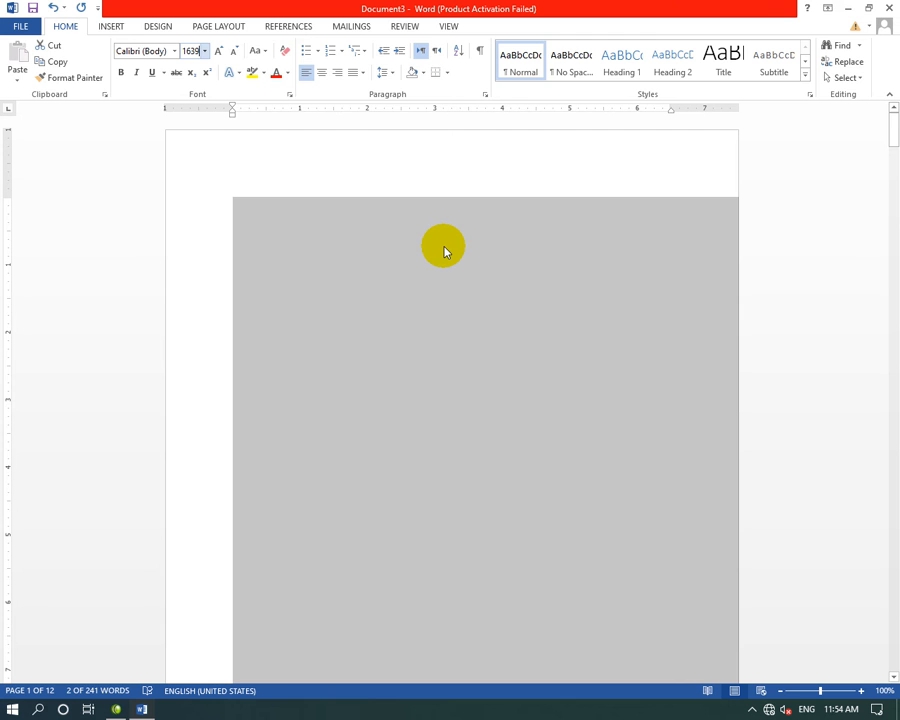
{"action": "key", "text": "Return"}
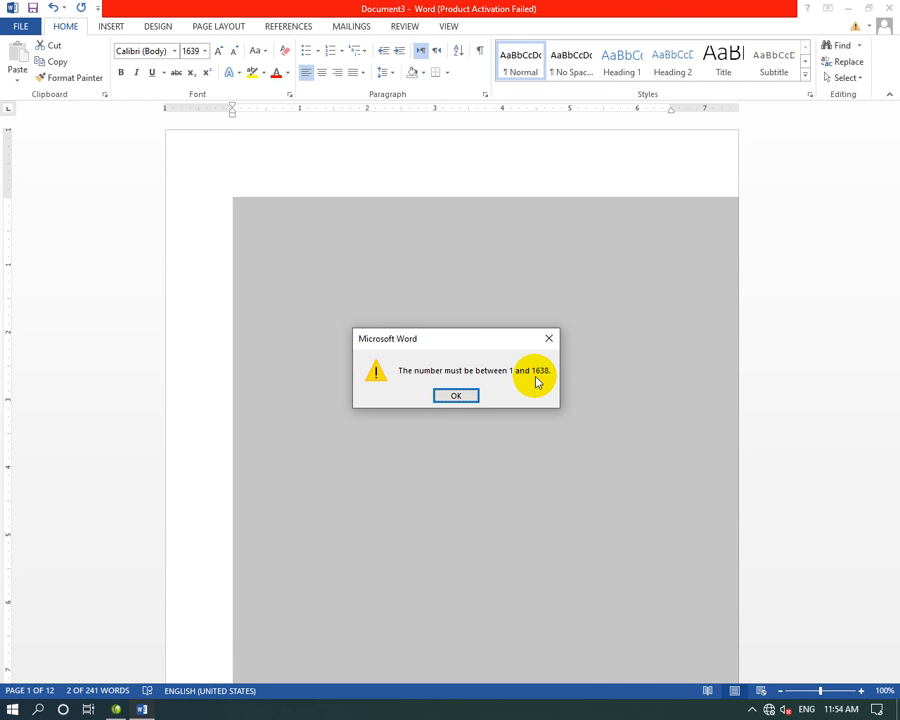
{"action": "left_click", "coordinate": [548, 338]}
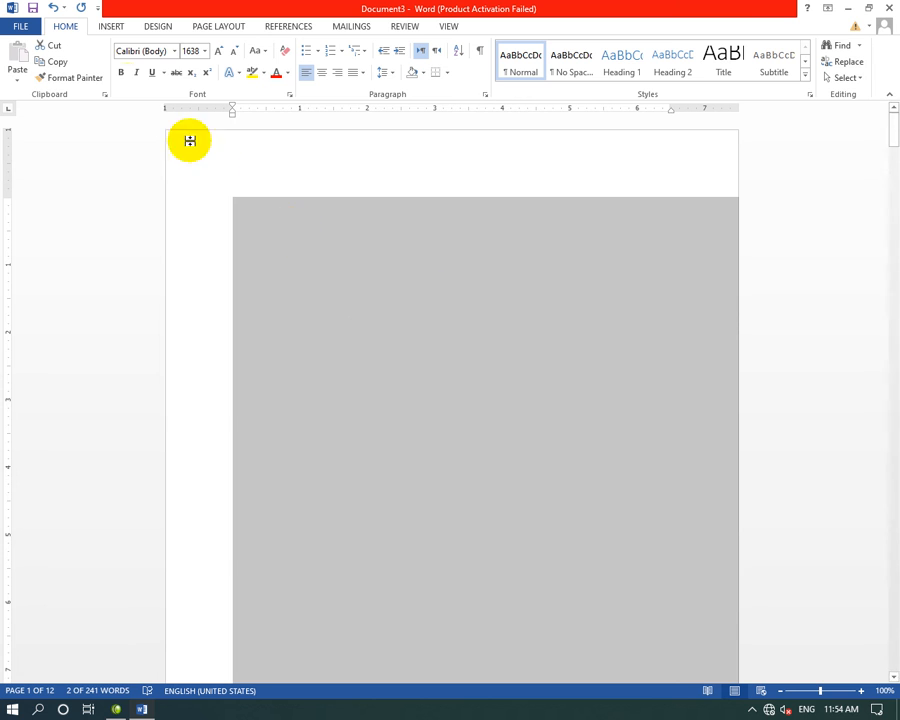
Try to set the heading's font size to 0 and dismiss the warning.
{"action": "left_click", "coordinate": [192, 51]}
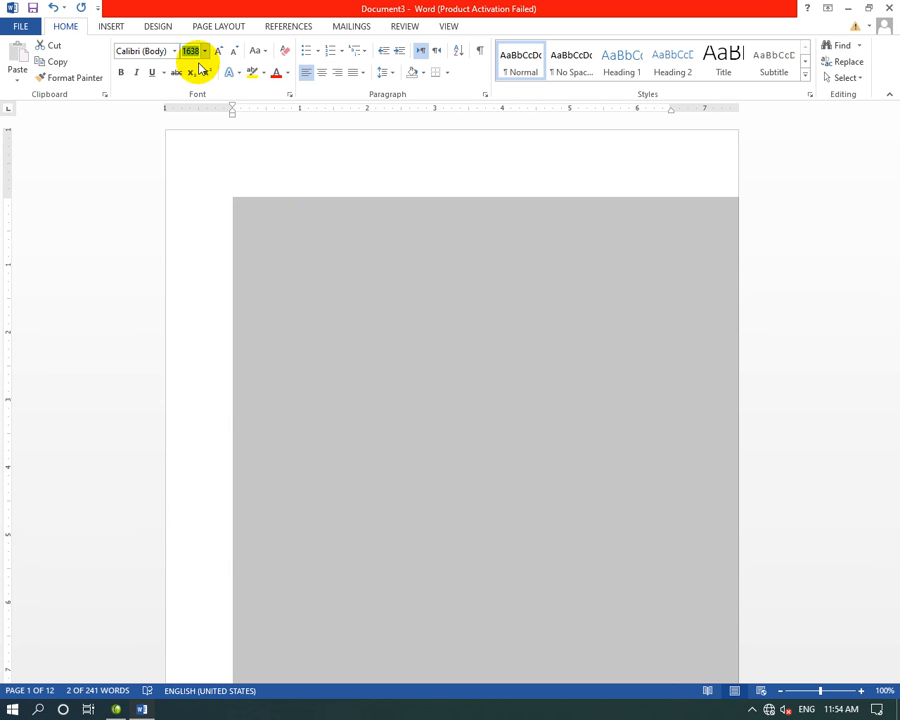
{"action": "type", "text": "0"}
{"action": "key", "text": "Return"}
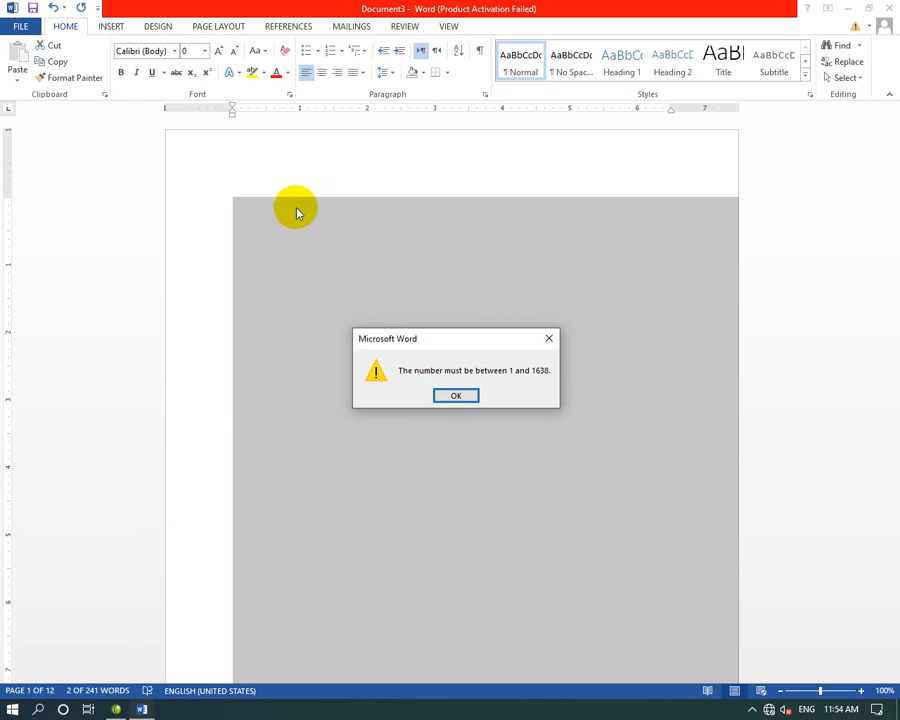
{"action": "left_click", "coordinate": [542, 341]}
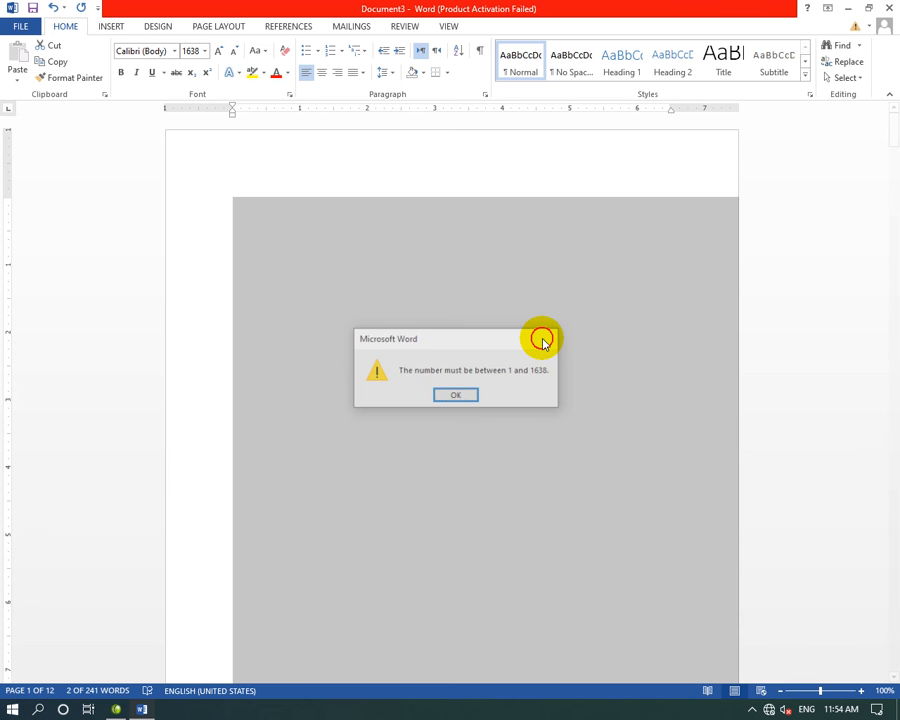
Set the "English Book" heading's font size to 26.
{"action": "left_click", "coordinate": [204, 52]}
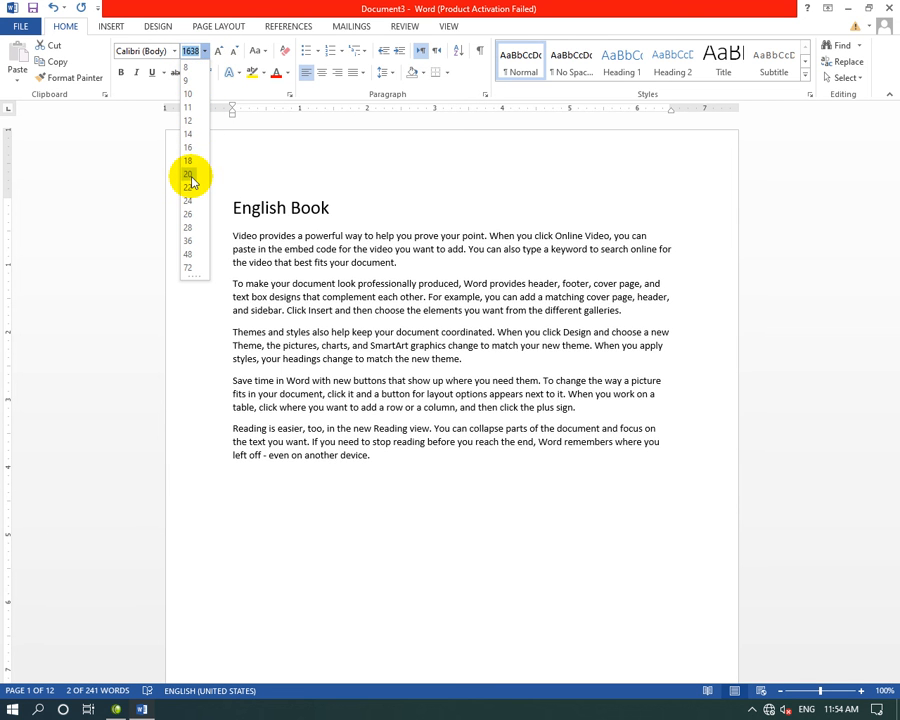
{"action": "left_click", "coordinate": [192, 215]}
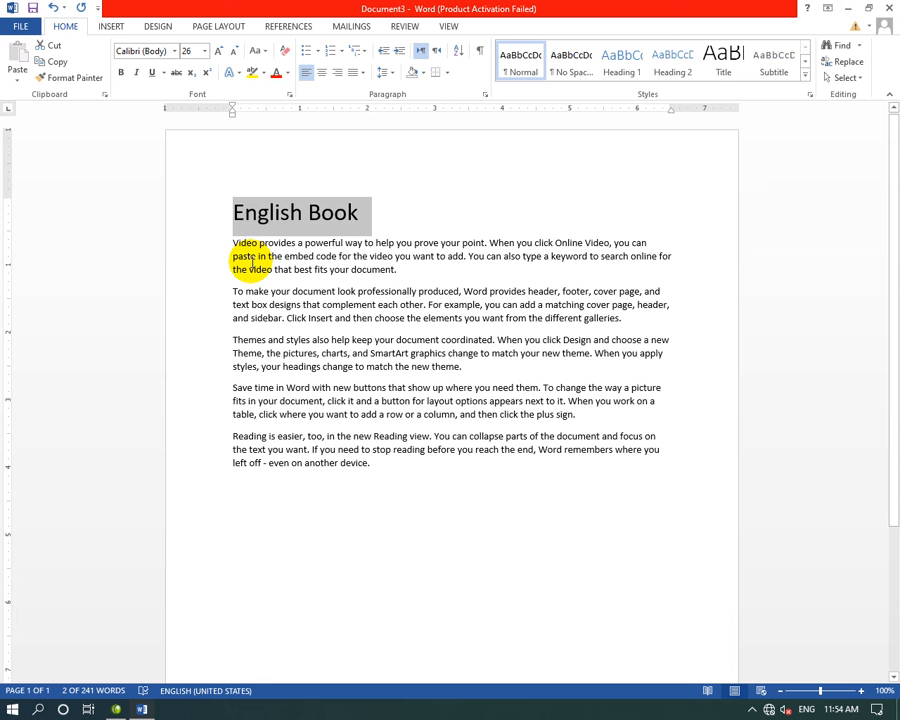
Launch the Windows On-Screen Keyboard with the osk command.
{"action": "key", "text": "super+r"}
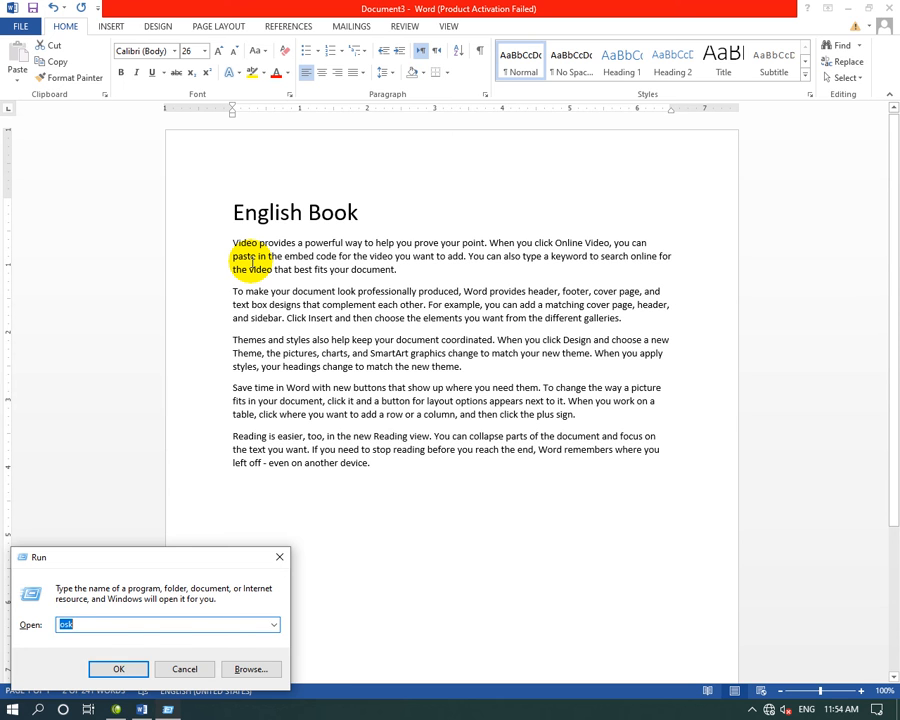
{"action": "type", "text": "osk"}
{"action": "key", "text": "Return"}
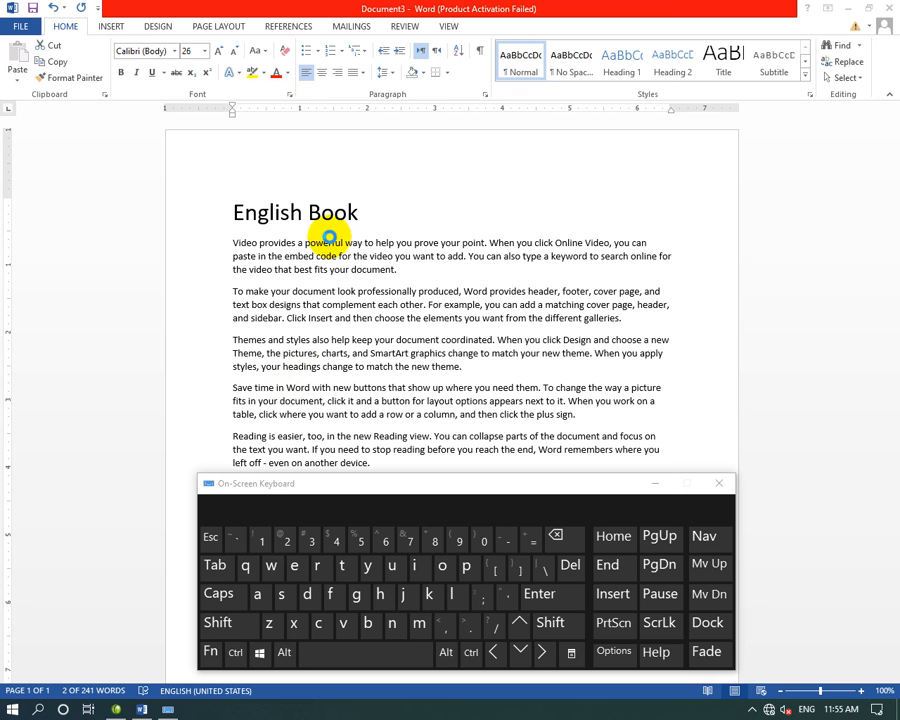
Enlarge the "English Book" heading through the preset font sizes to 72, and shrink it back down to 28.
{"action": "triple_click", "coordinate": [353, 213]}
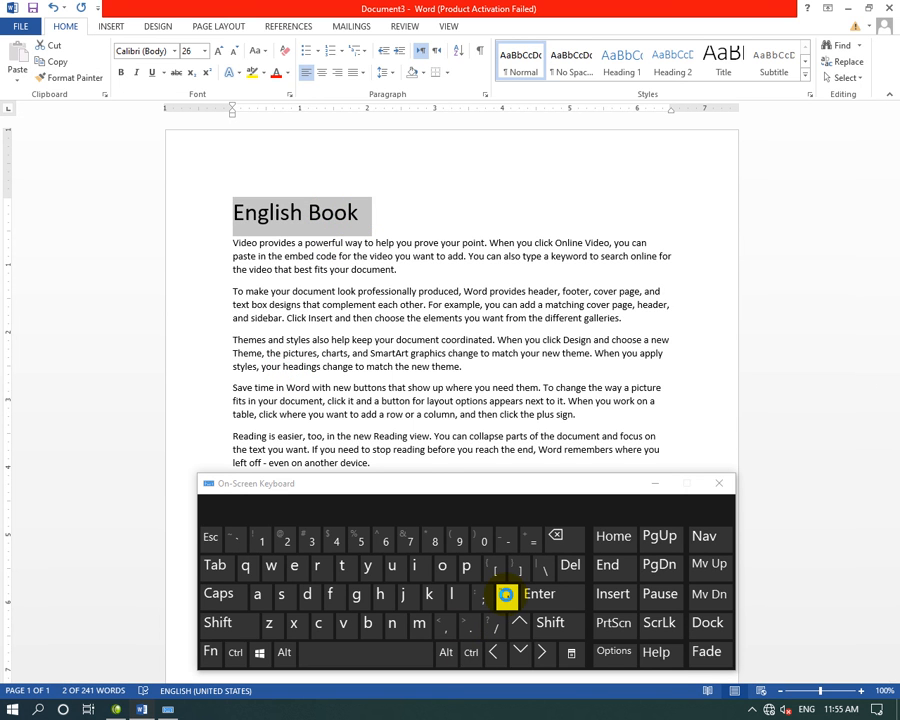
{"action": "key", "text": "ctrl+shift"}
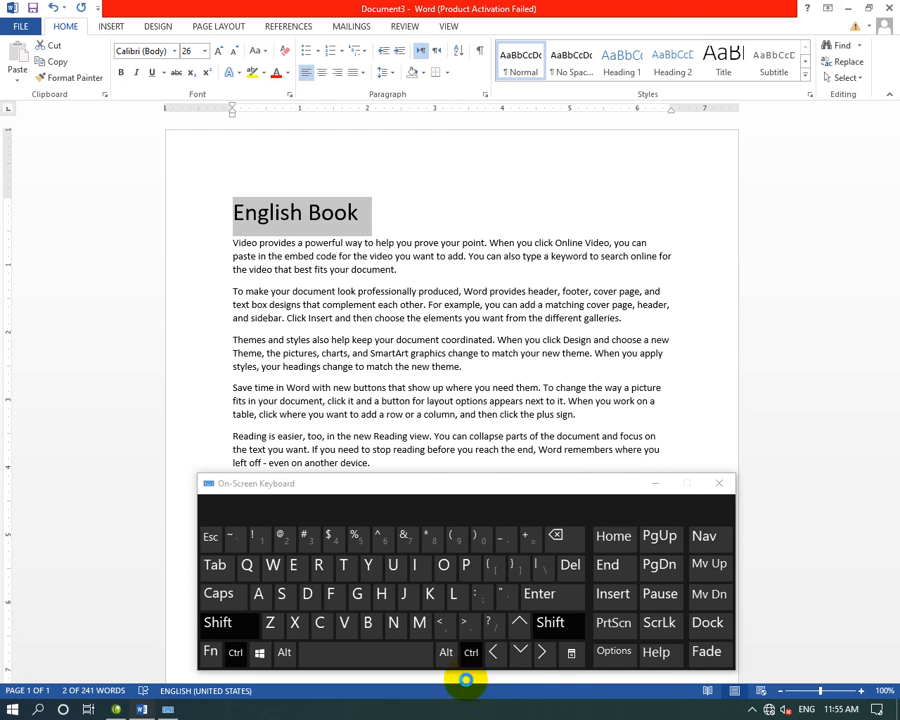
{"action": "left_click", "coordinate": [468, 624]}
{"action": "key", "text": "ctrl+shift+period"}
{"action": "key", "text": "ctrl+shift+period"}
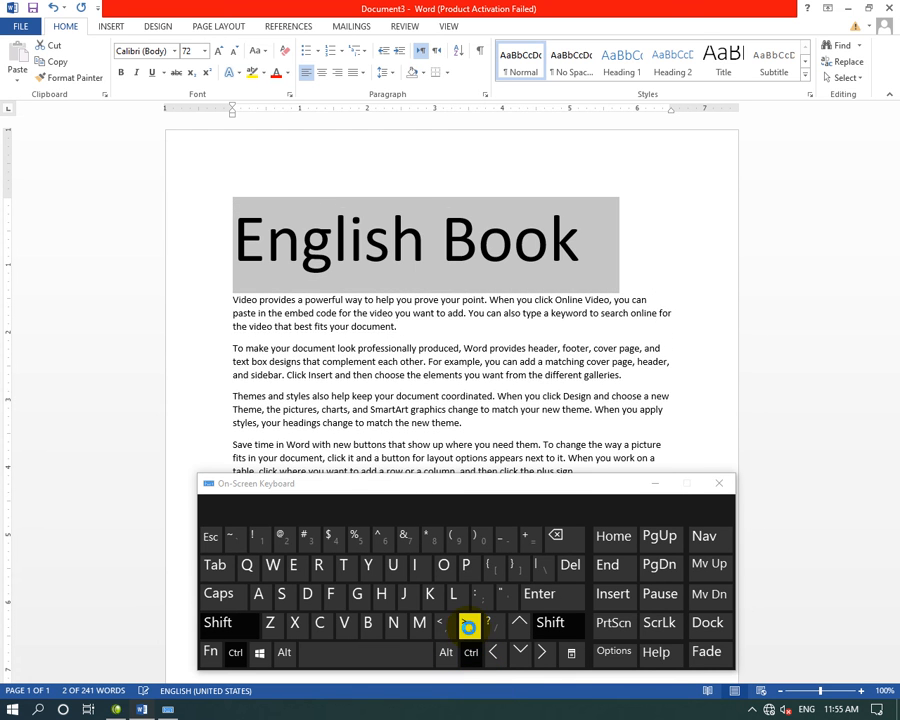
{"action": "key", "text": "ctrl+shift+comma"}
{"action": "left_click", "coordinate": [442, 627]}
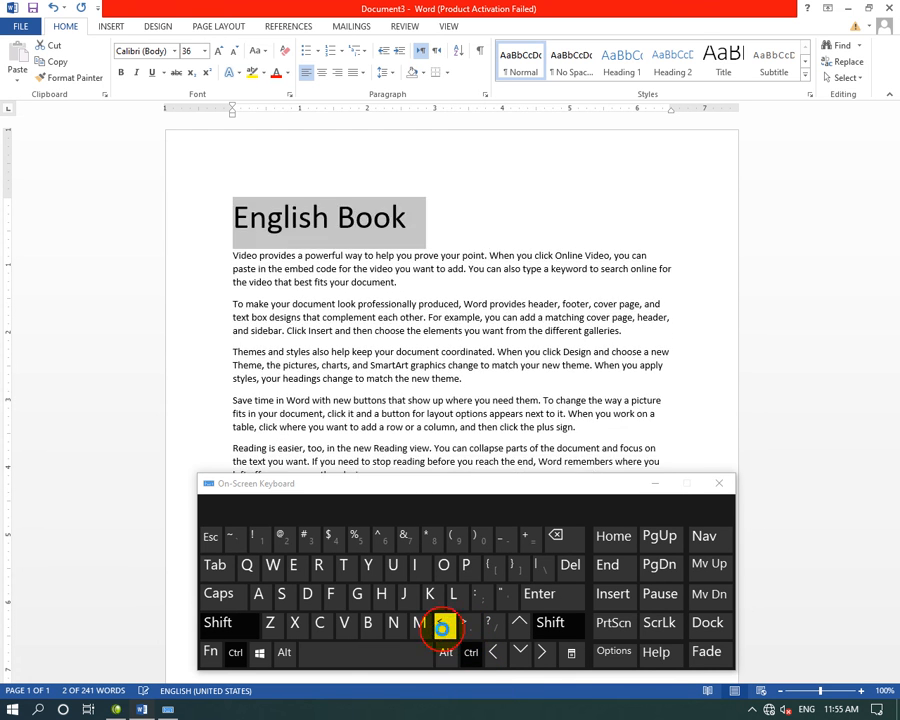
{"action": "left_click", "coordinate": [442, 627]}
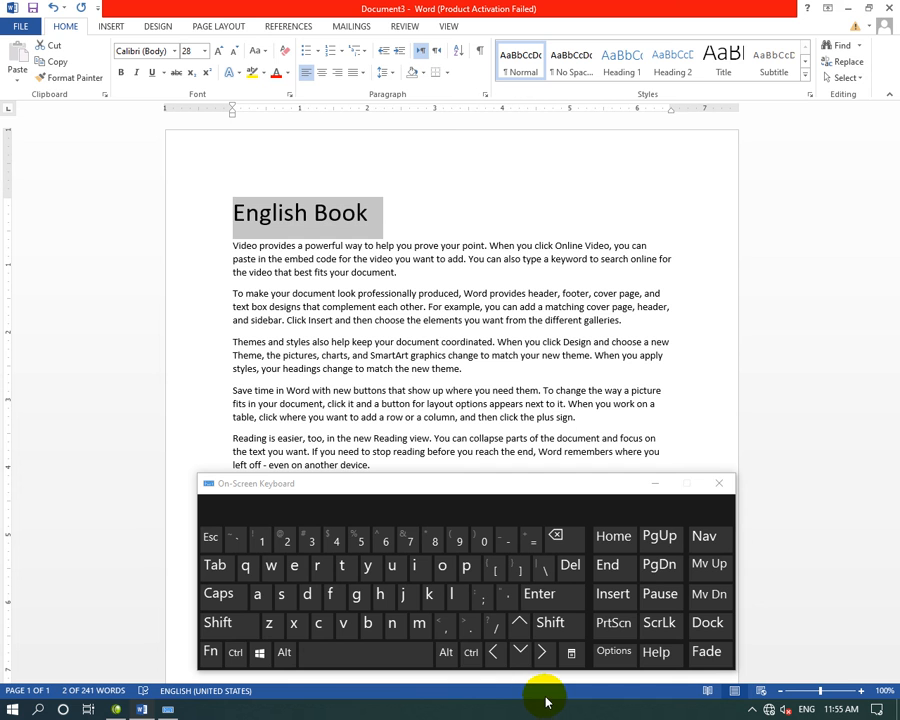
Increase the heading's font size in one-point increments to 33.
{"action": "key", "text": "ctrl"}
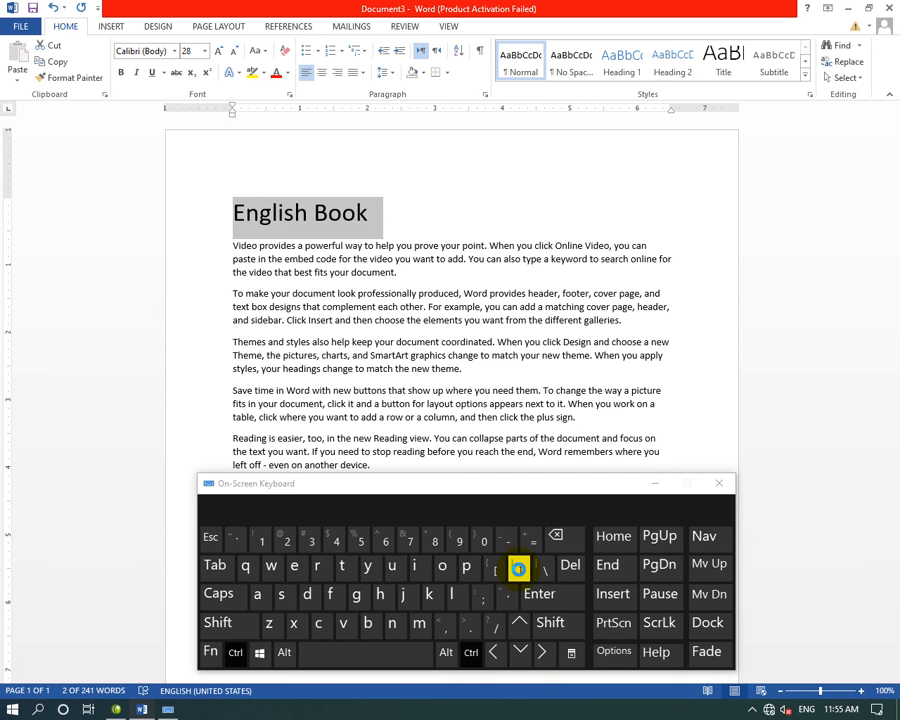
{"action": "key", "text": "ctrl+bracketright"}
{"action": "key", "text": "ctrl+bracketright"}
{"action": "key", "text": "ctrl+bracketright"}
{"action": "key", "text": "ctrl+bracketright"}
{"action": "key", "text": "ctrl+bracketright"}
{"action": "key", "text": "ctrl+bracketright"}
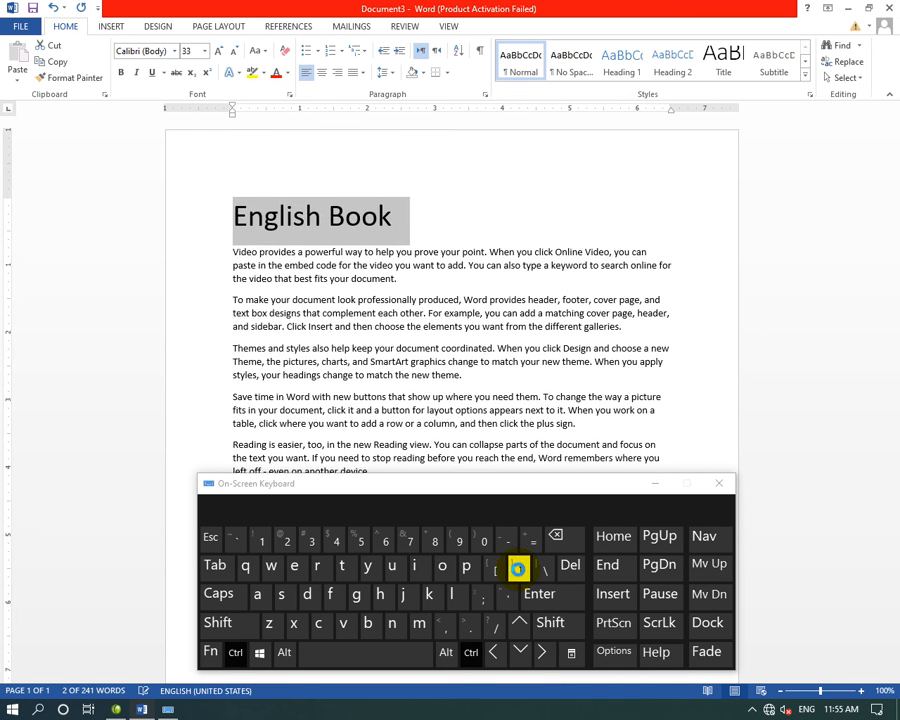
Decrease the heading's font size point by point to 30 and close the On-Screen Keyboard.
{"action": "key", "text": "ctrl+bracketleft"}
{"action": "key", "text": "ctrl+bracketleft"}
{"action": "key", "text": "ctrl+bracketleft"}
{"action": "key", "text": "ctrl+bracketleft"}
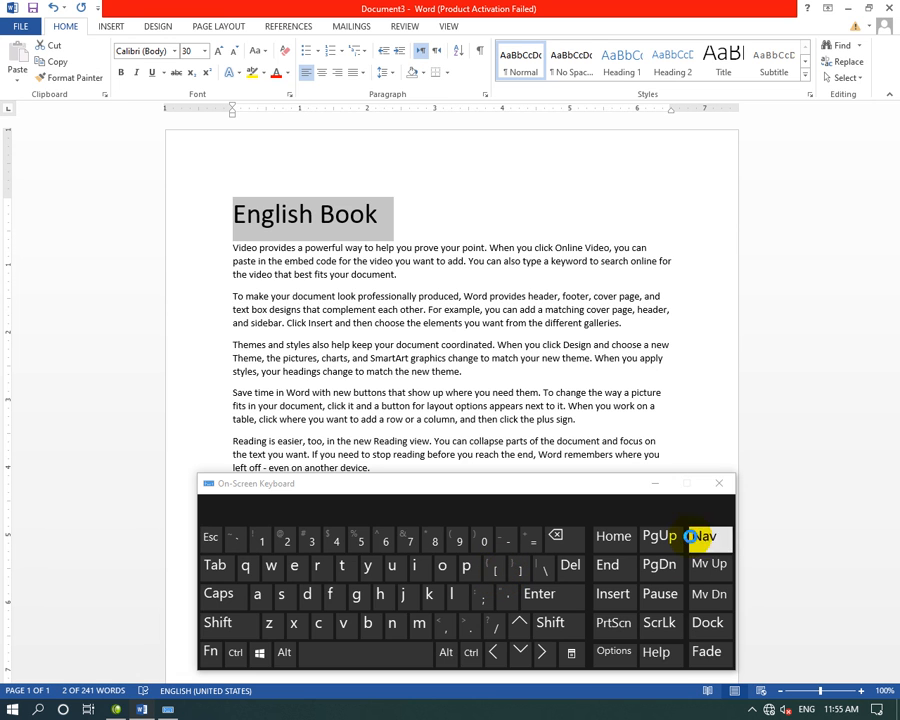
{"action": "left_click", "coordinate": [718, 483]}
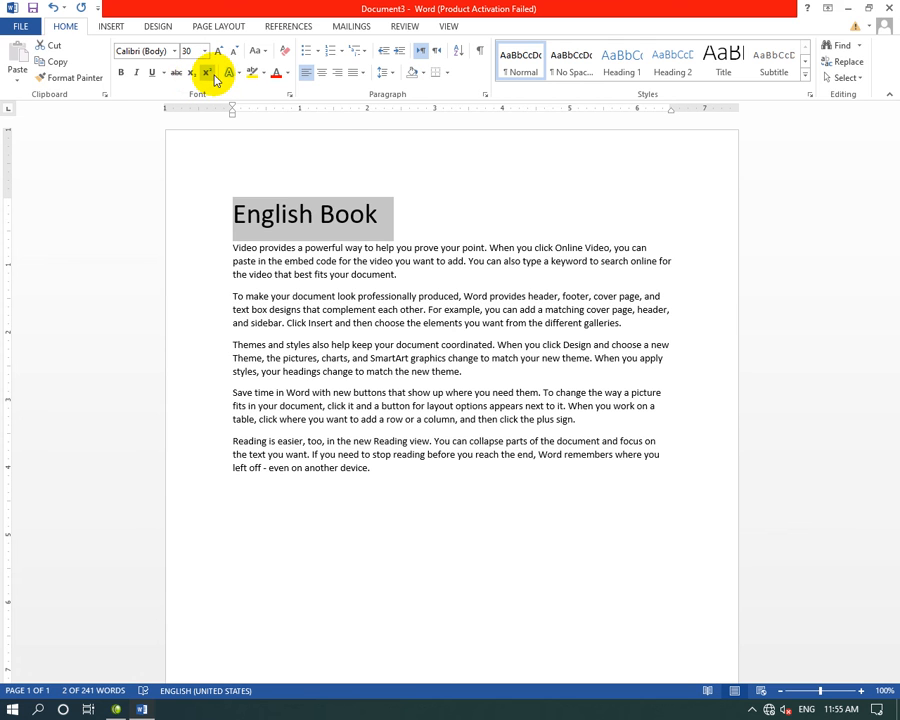
{"action": "left_click", "coordinate": [424, 217]}
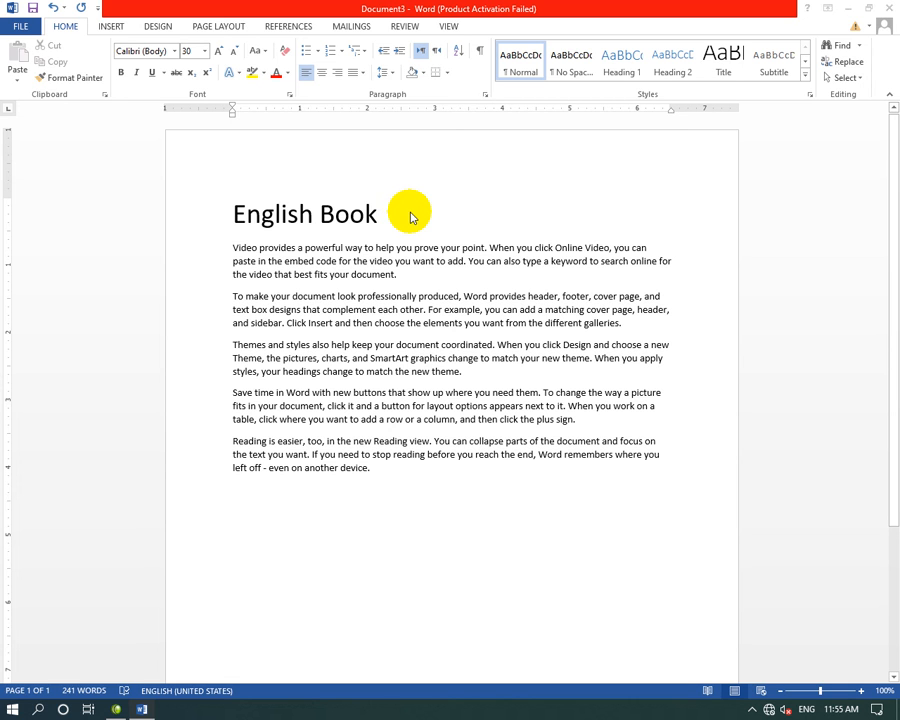
Create a new blank document and enter H2O and 90c on two separate lines.
{"action": "key", "text": "ctrl+n"}
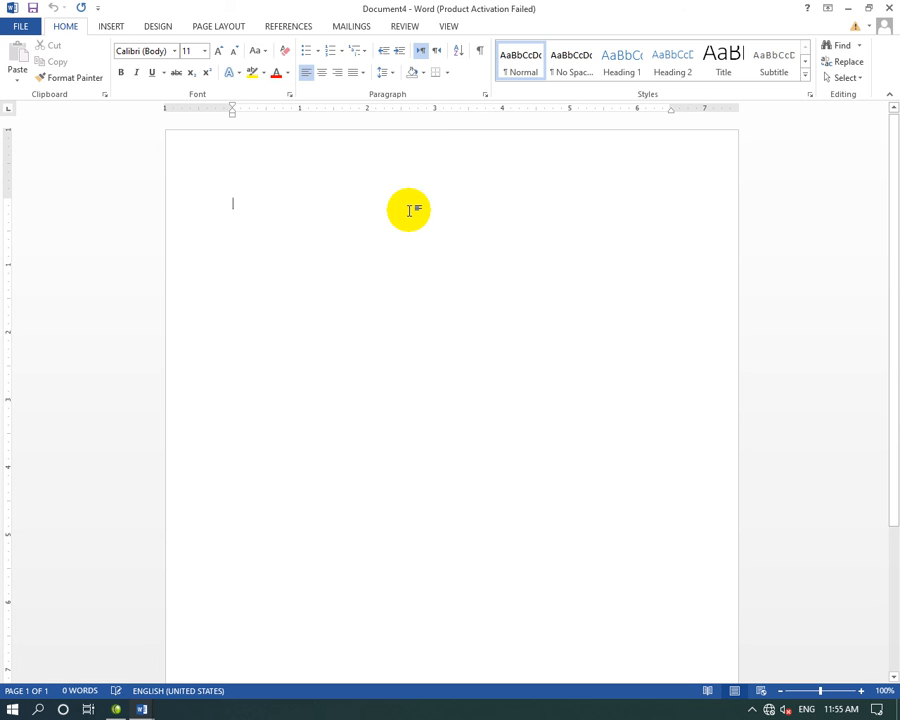
{"action": "type", "text": "H"}
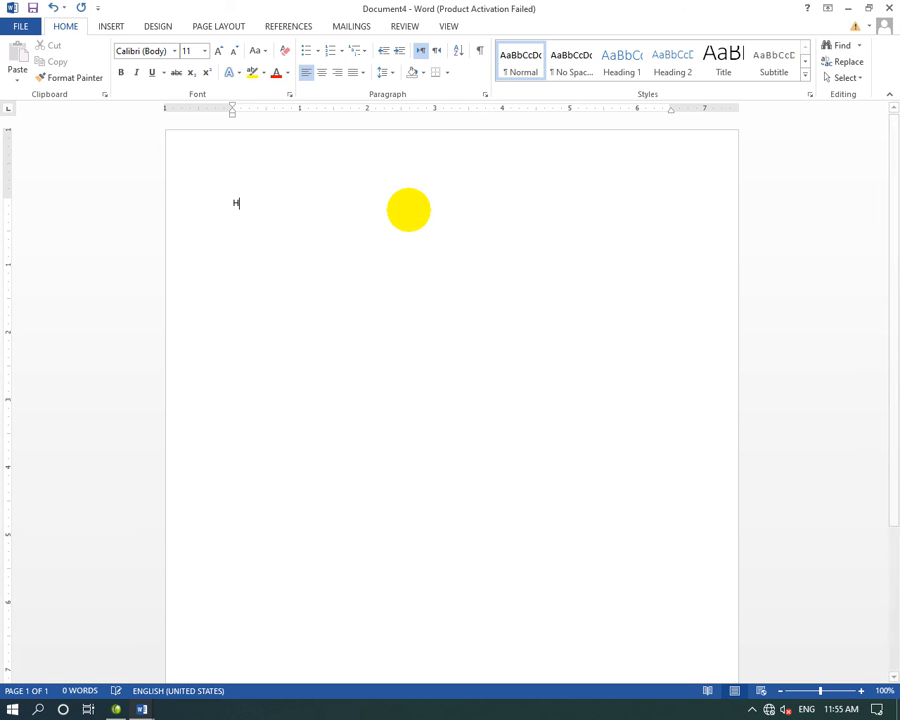
{"action": "type", "text": "ello"}
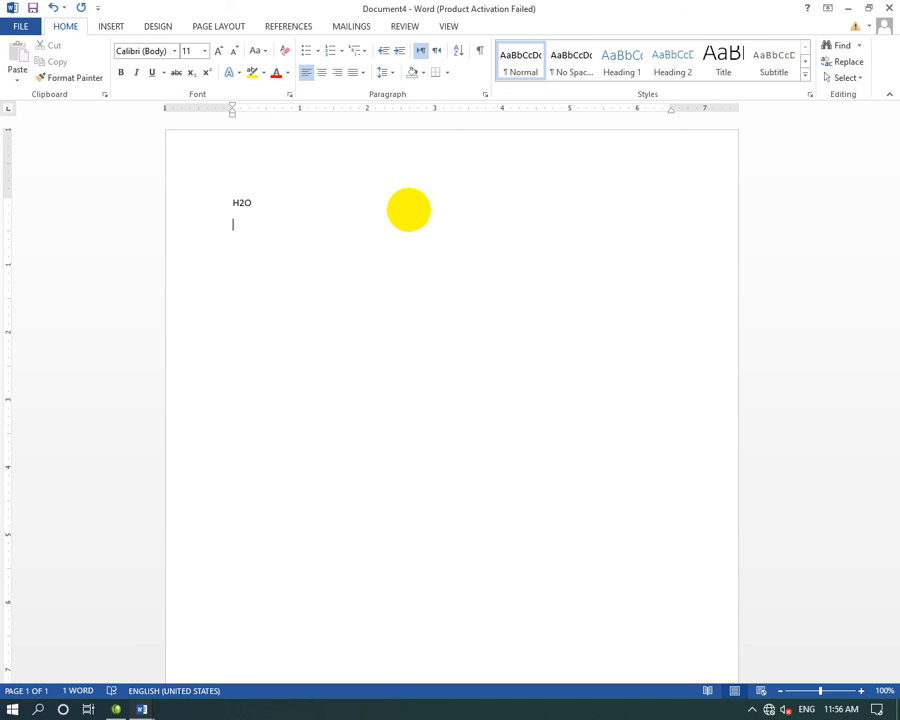
{"action": "type", "text": "0c"}
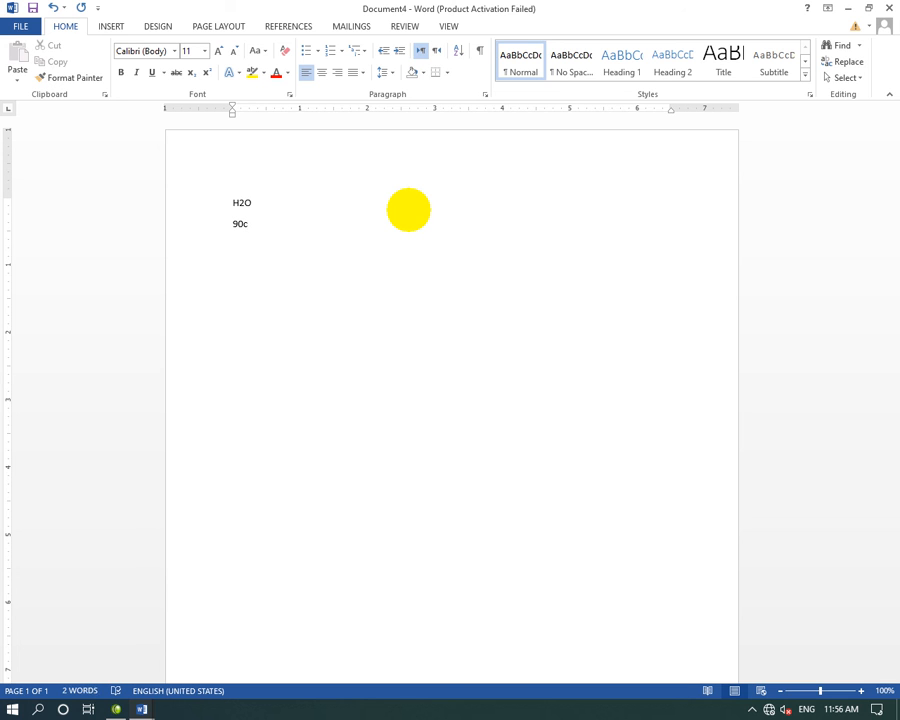
Enlarge both the H2O and 90c lines step by step to font size 80.
{"action": "left_click_drag", "start_coordinate": [270, 220], "coordinate": [193, 189]}
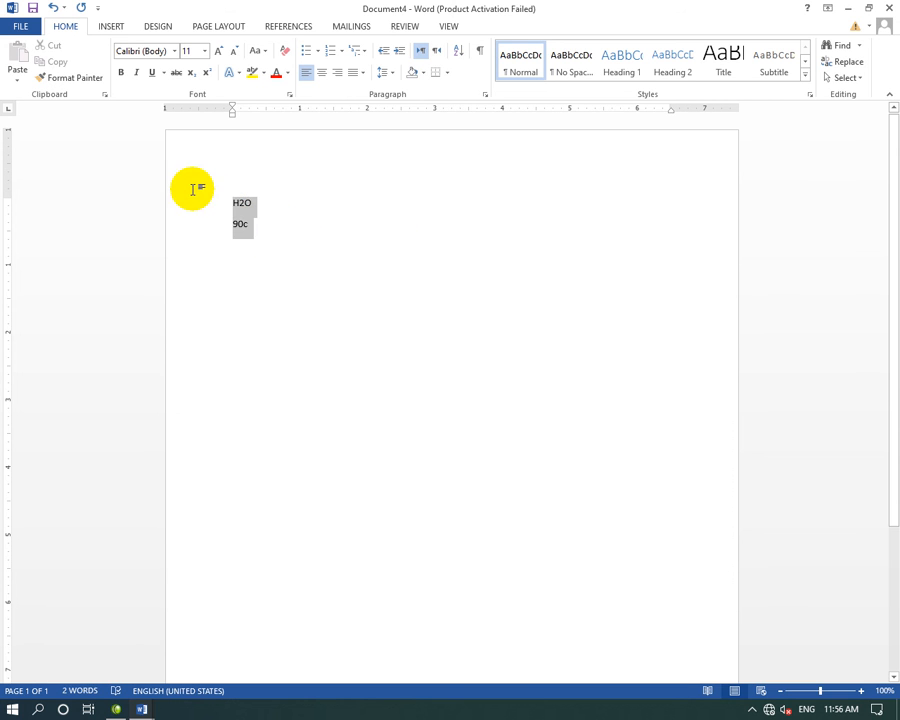
{"action": "left_click", "coordinate": [217, 51]}
{"action": "left_click", "coordinate": [217, 51]}
{"action": "left_click", "coordinate": [217, 51]}
{"action": "left_click", "coordinate": [217, 51]}
{"action": "left_click", "coordinate": [217, 51]}
{"action": "left_click", "coordinate": [217, 51]}
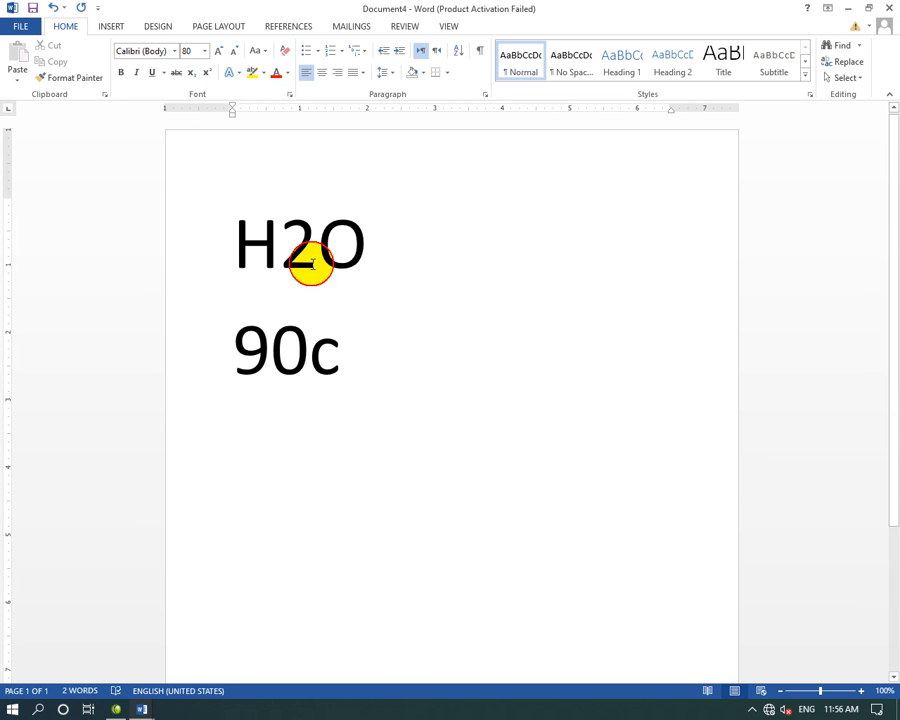
Format the 2 in H2O as subscript and the c in 90c as superscript.
{"action": "left_click_drag", "start_coordinate": [313, 263], "coordinate": [289, 252]}
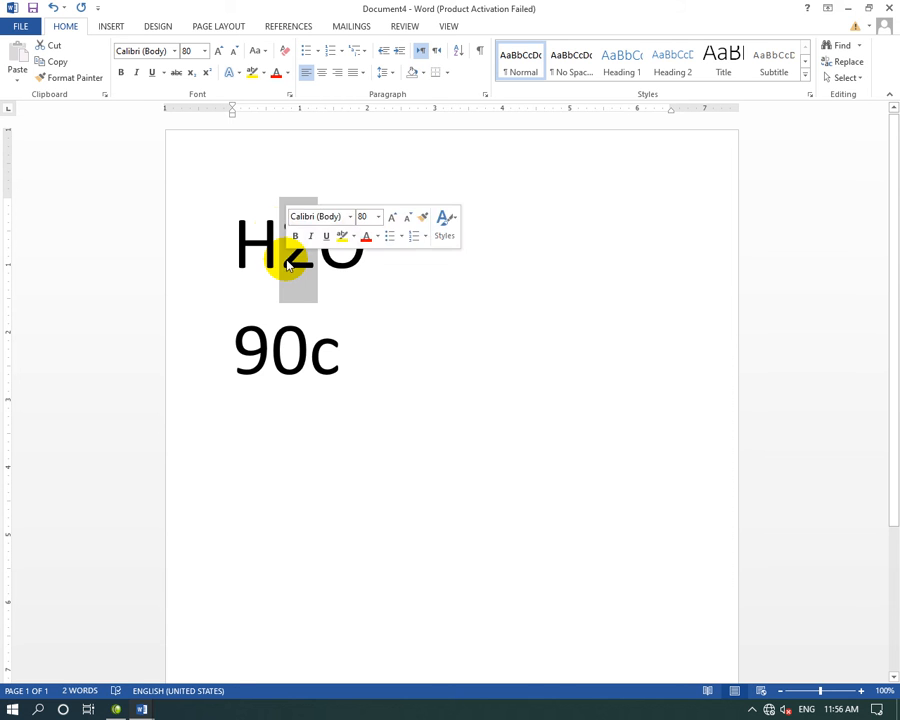
{"action": "left_click", "coordinate": [191, 73]}
{"action": "left_click_drag", "start_coordinate": [346, 360], "coordinate": [325, 362]}
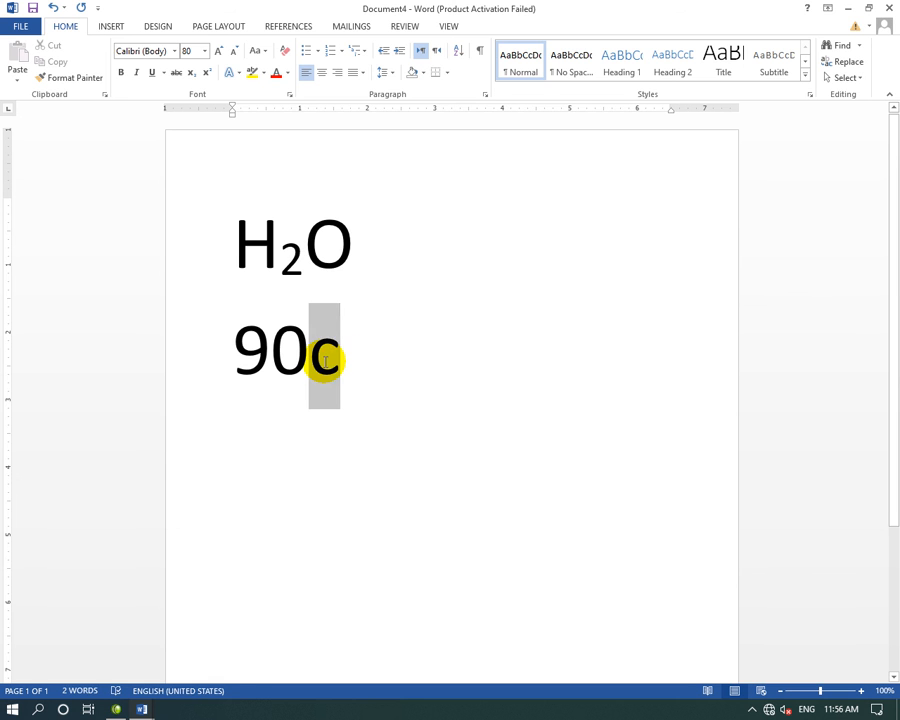
{"action": "left_click", "coordinate": [206, 72]}
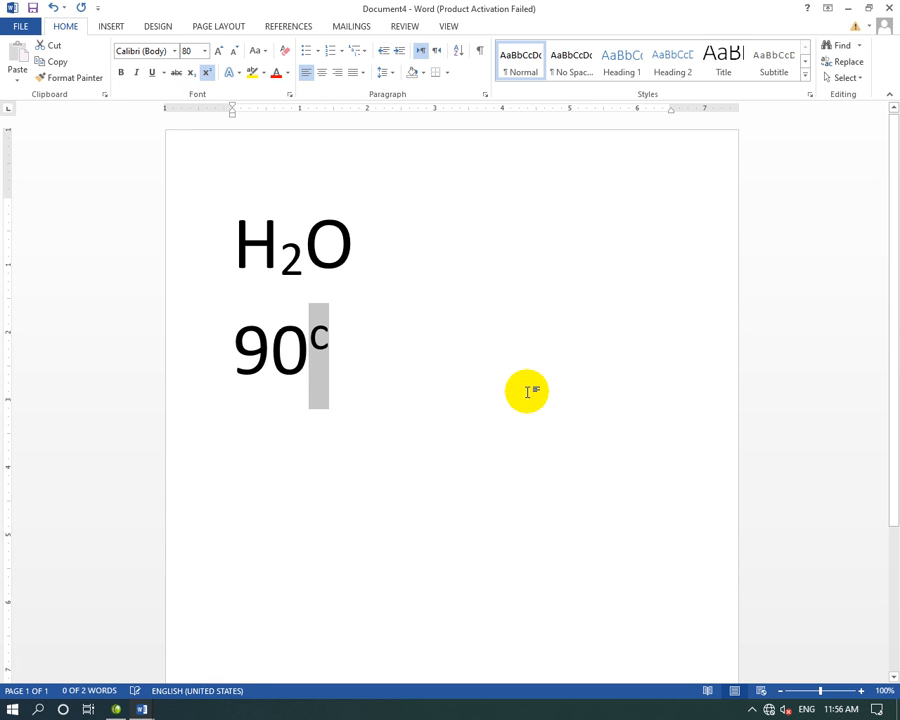
{"action": "left_click", "coordinate": [527, 390]}
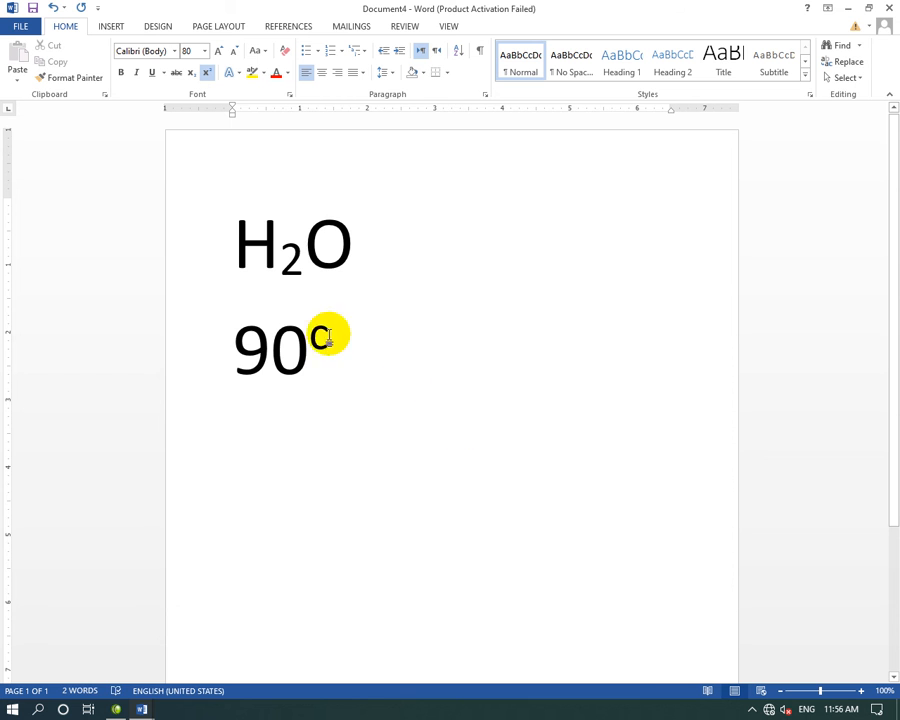
Switch back to Document3, which contains the "English Book" text.
{"action": "left_click_drag", "start_coordinate": [382, 372], "coordinate": [223, 233]}
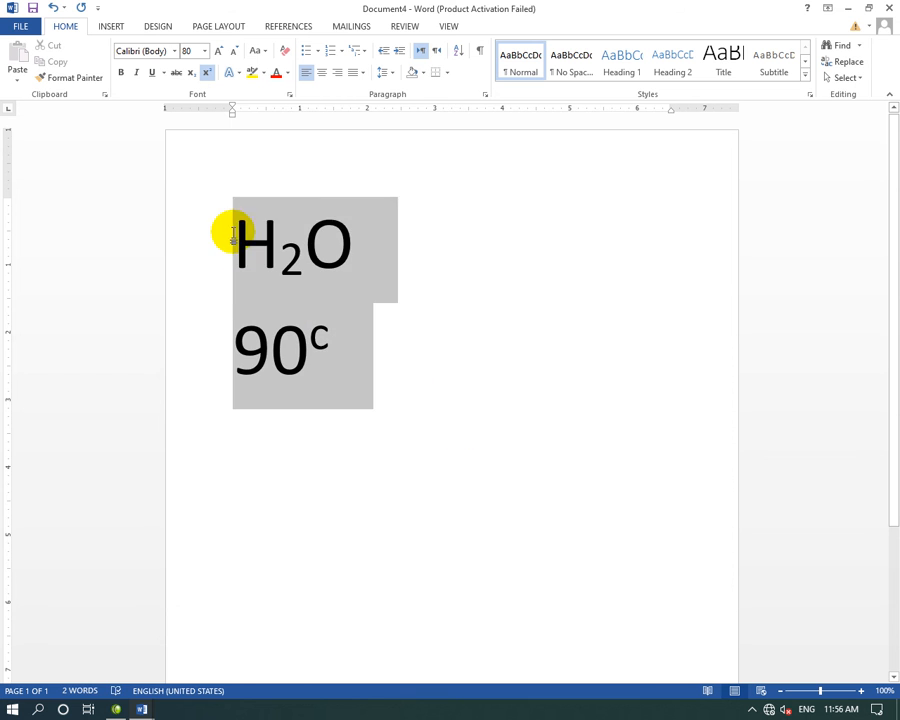
{"action": "left_click", "coordinate": [146, 710]}
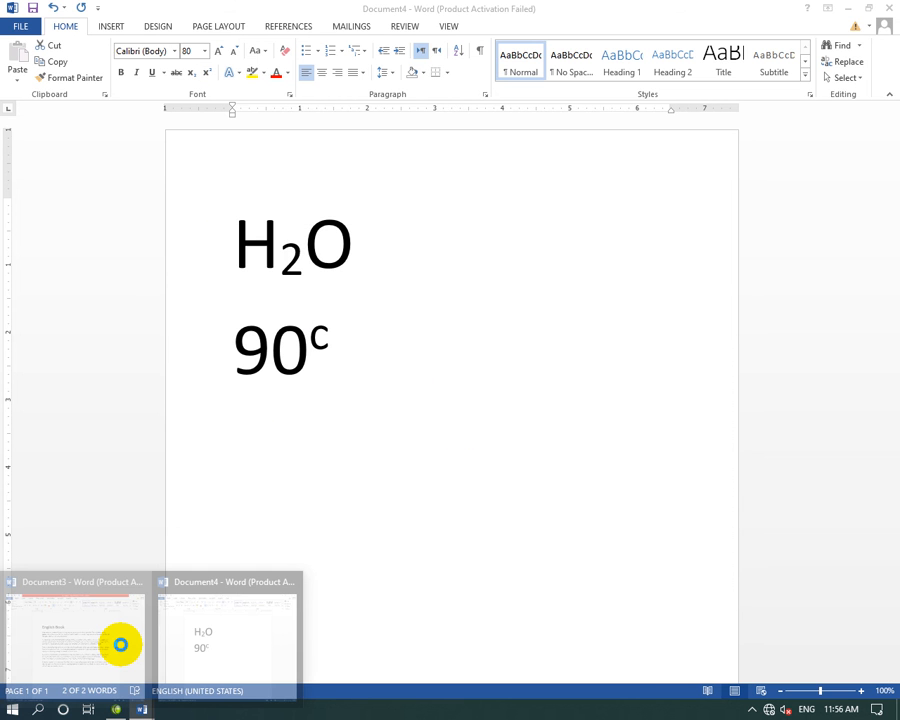
{"action": "left_click", "coordinate": [120, 645]}
{"action": "left_click", "coordinate": [466, 536]}
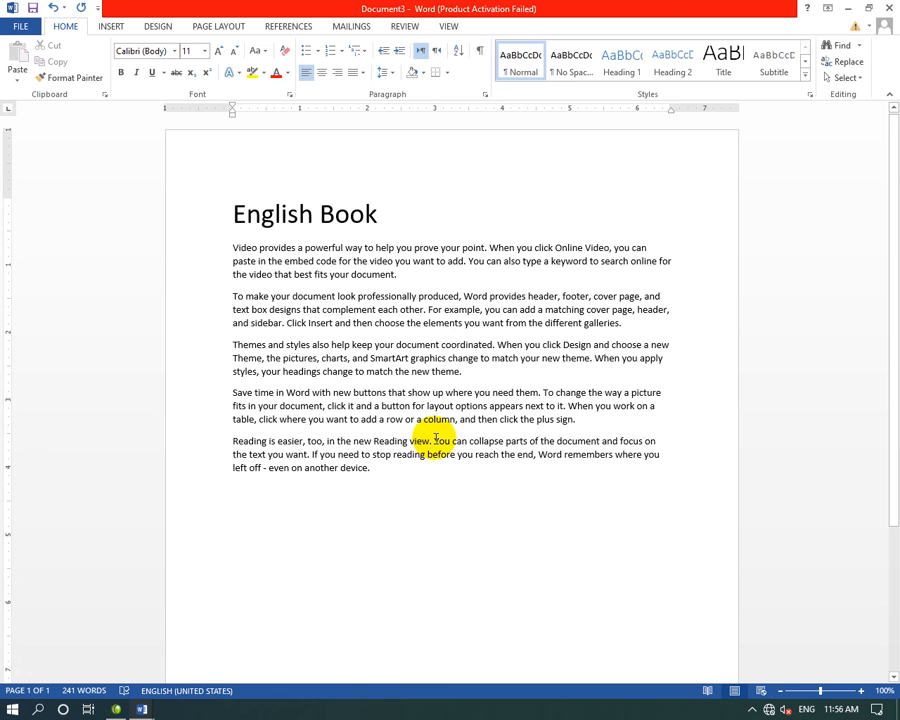
Add an "s" to the end of "where" in the "Save time in Word" paragraph and make it superscript.
{"action": "scroll", "coordinate": [436, 440], "scroll_direction": "up", "scroll_amount": 7}
{"action": "left_click", "coordinate": [487, 333]}
{"action": "type", "text": "s"}
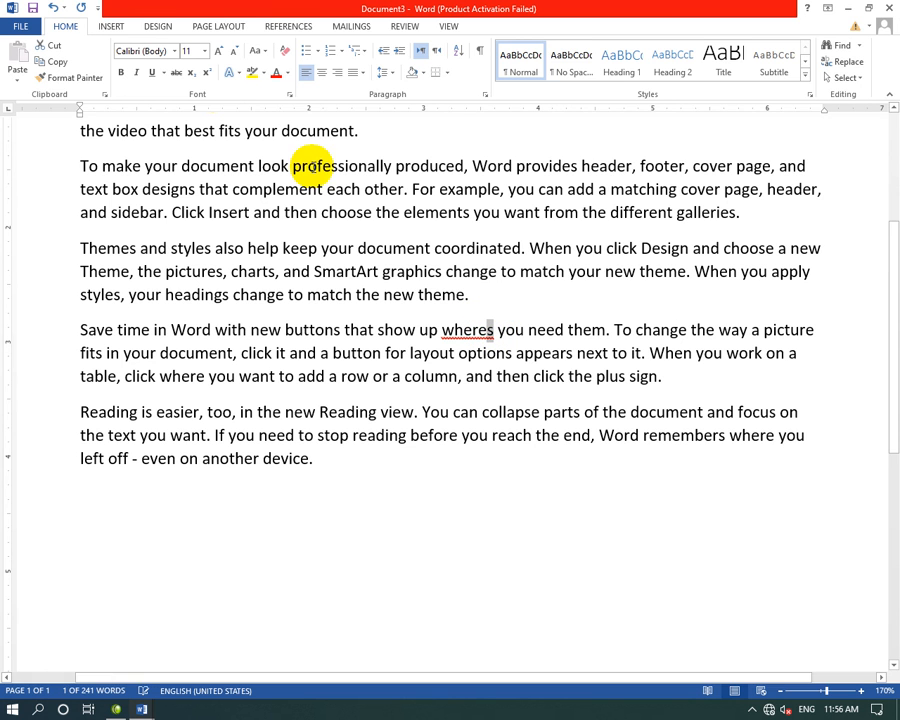
{"action": "left_click", "coordinate": [206, 73]}
{"action": "left_click", "coordinate": [503, 377]}
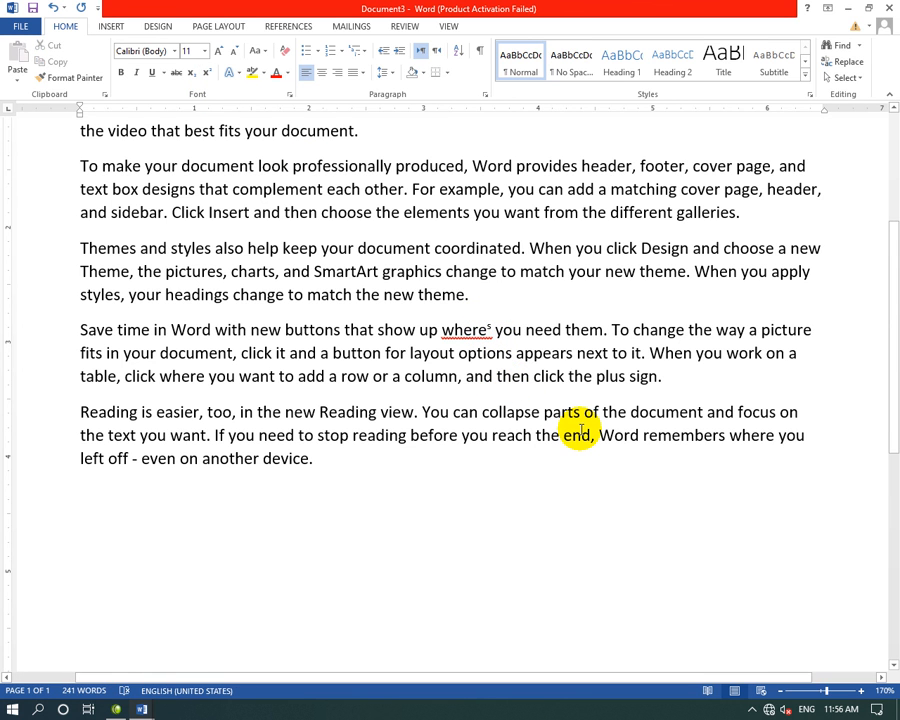
Add an "s" to the end of "change" in the "Save time in Word" paragraph and make it subscript.
{"action": "left_click", "coordinate": [602, 331]}
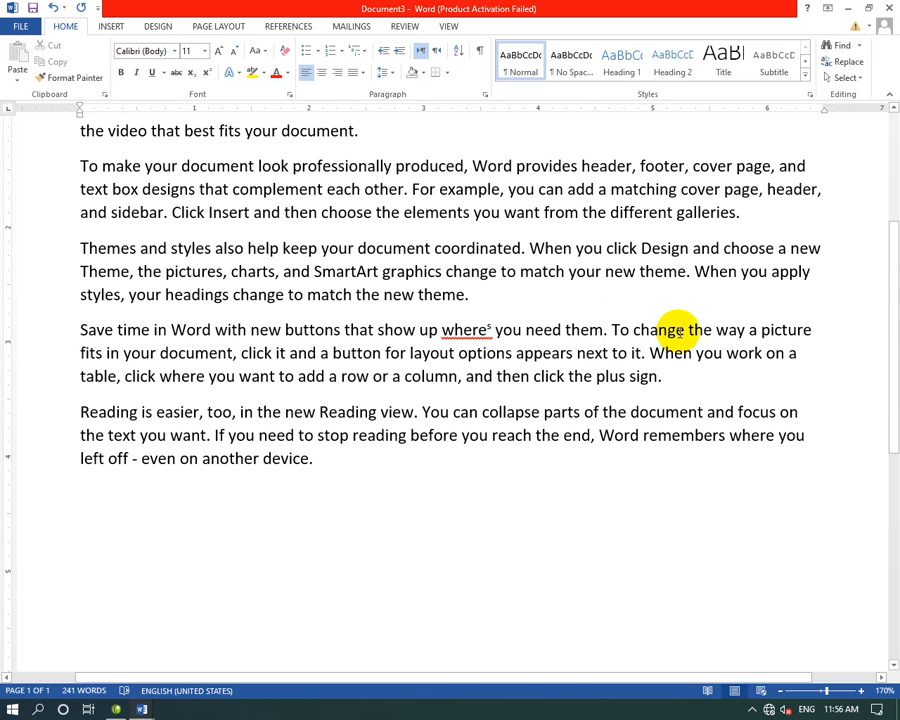
{"action": "type", "text": "s"}
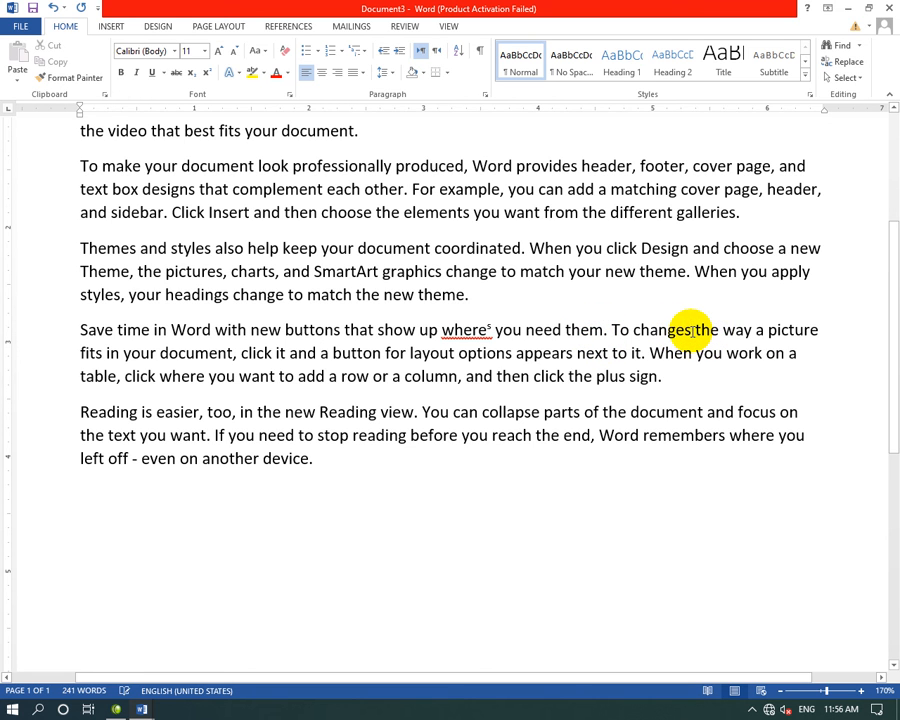
{"action": "left_click_drag", "start_coordinate": [691, 331], "coordinate": [685, 330]}
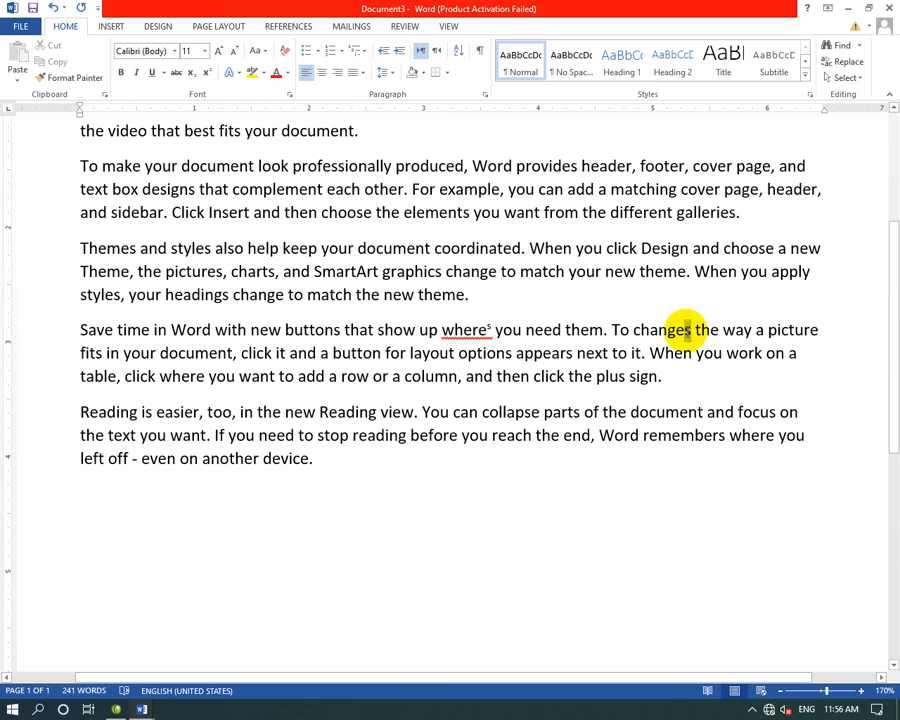
{"action": "left_click", "coordinate": [200, 72]}
{"action": "left_click", "coordinate": [534, 273]}
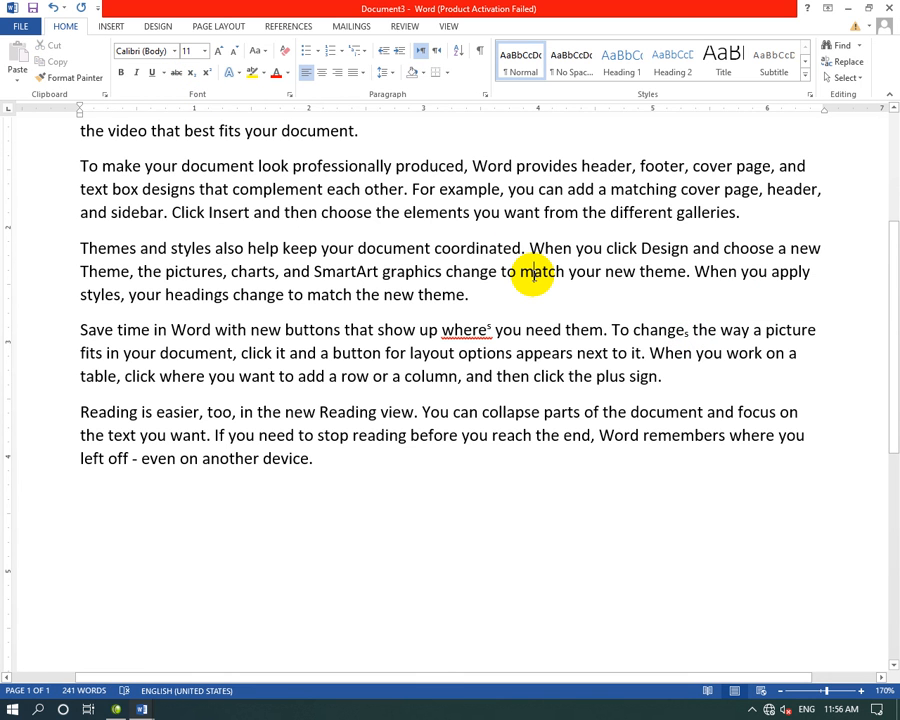